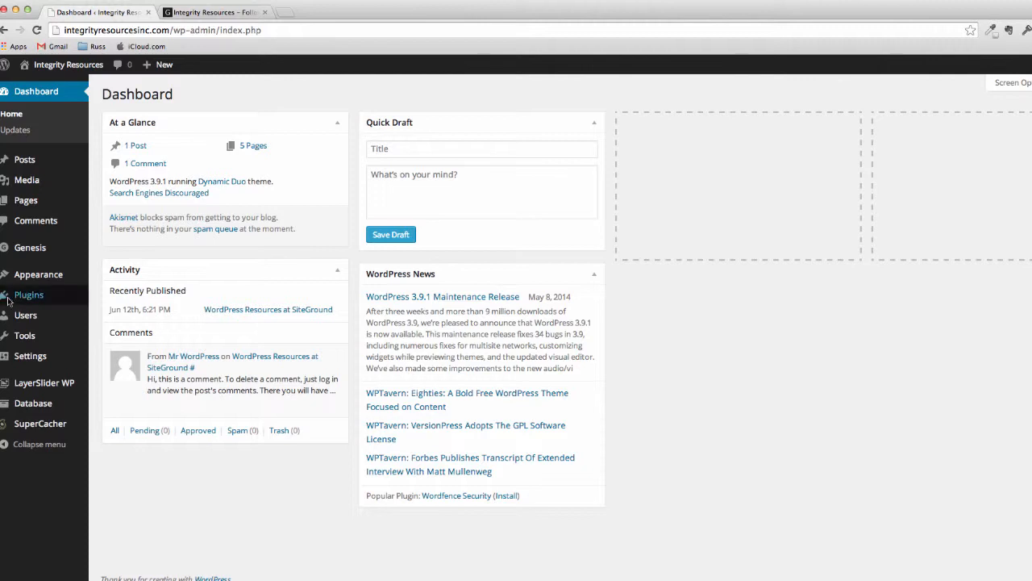
Activate the iThemes Security plugin from the list of installed plugins.
mouse_move(33, 296)
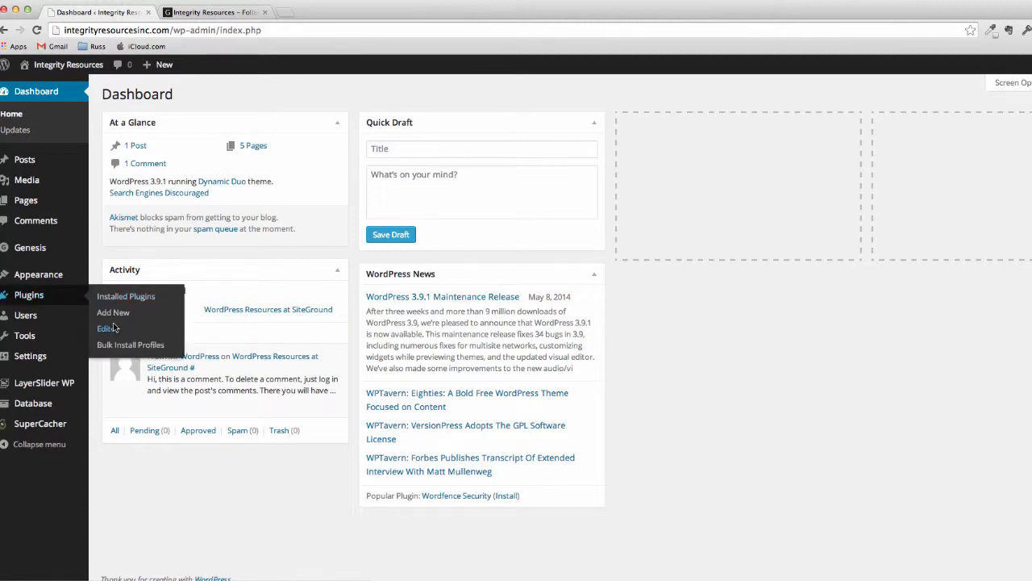
left_click(124, 298)
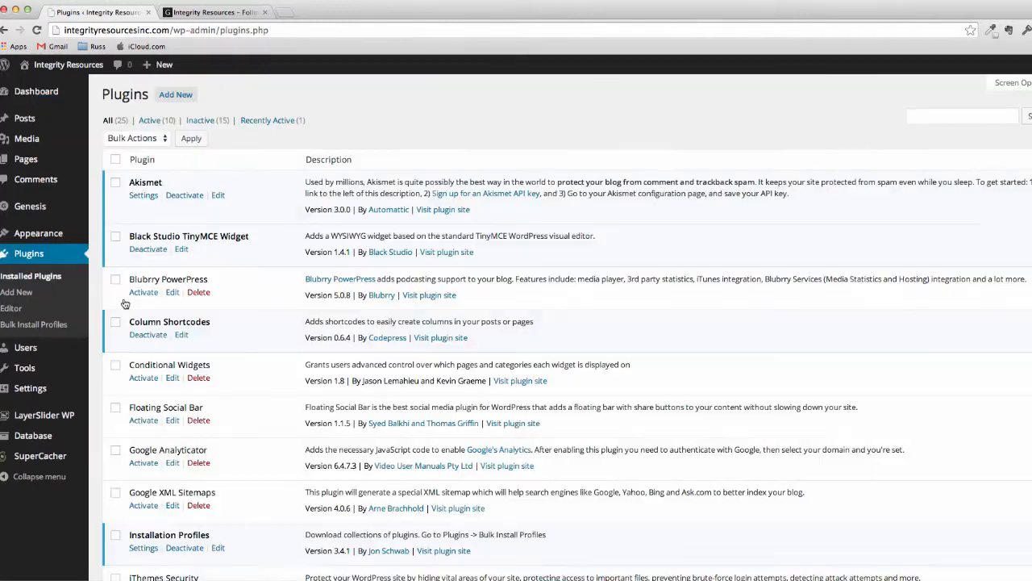
scroll(331, 362, "down", 5)
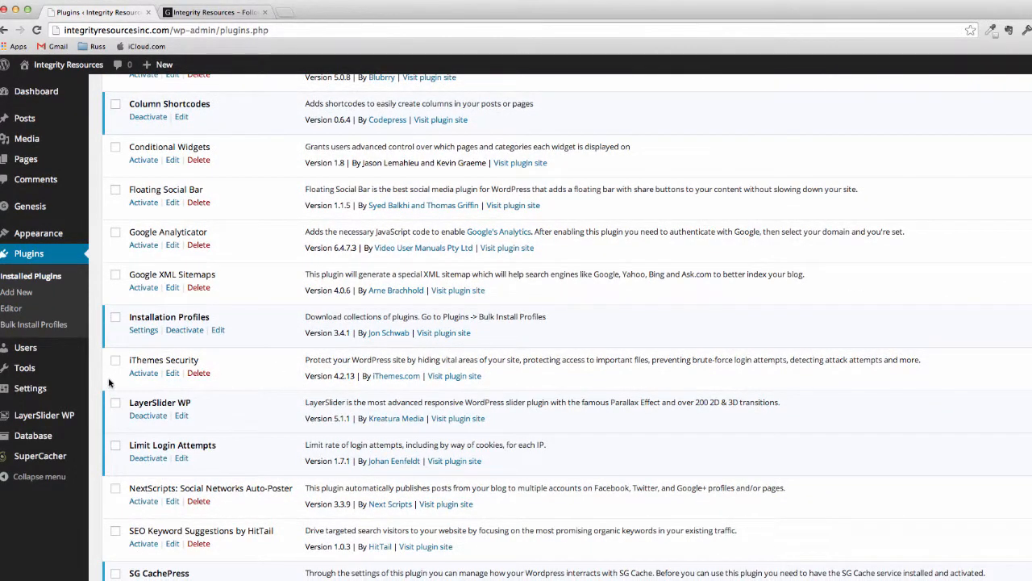
left_click(143, 373)
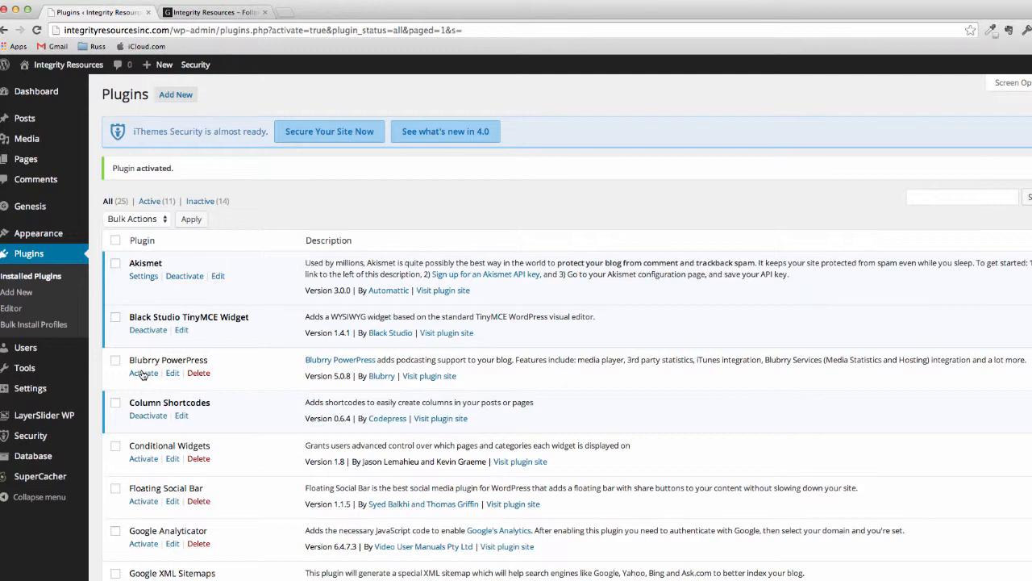
Start securing the site with iThemes Security, make a database backup and allow automatic file updates.
left_click(288, 133)
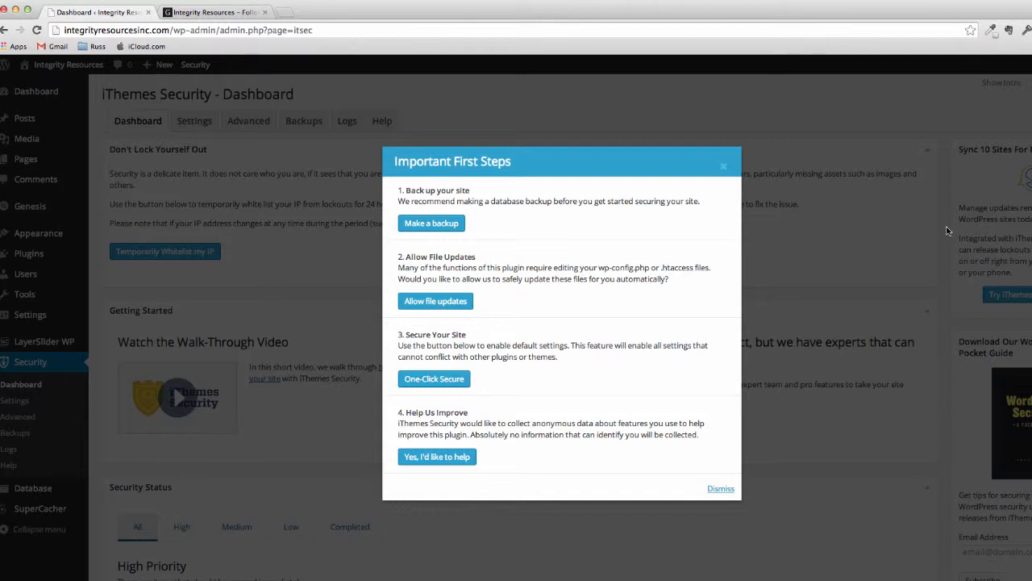
left_click(435, 221)
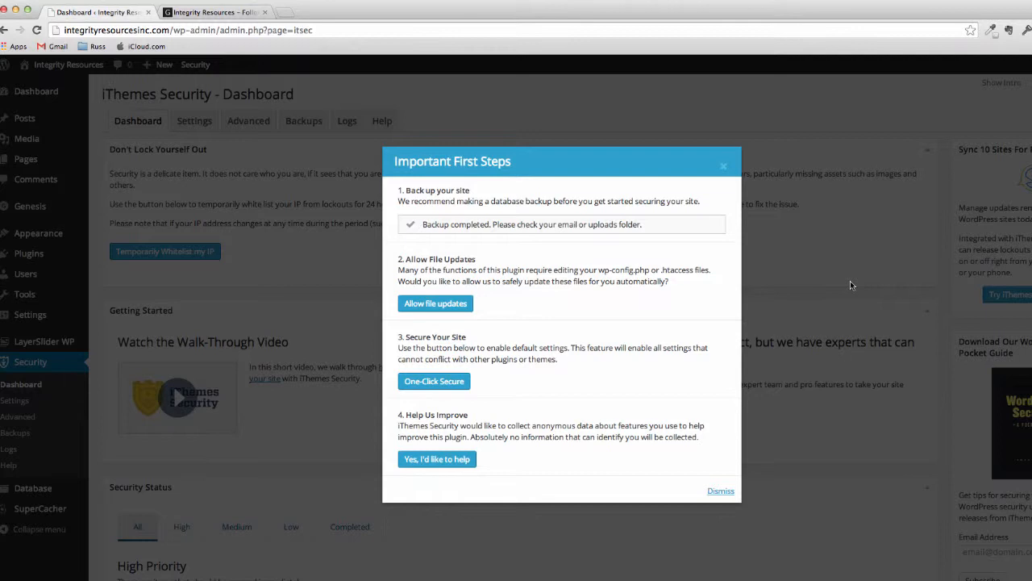
left_click(436, 304)
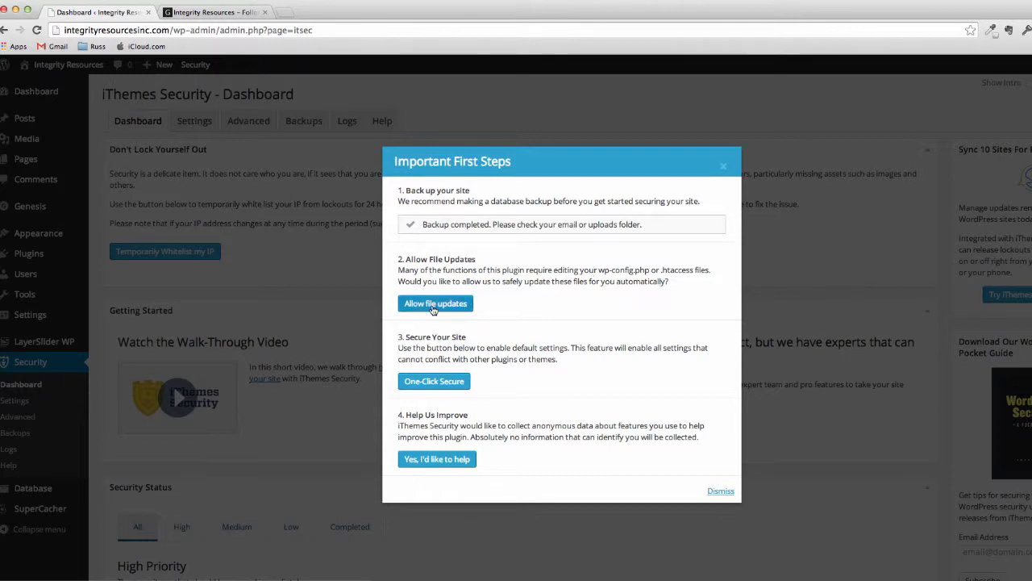
left_click(839, 16)
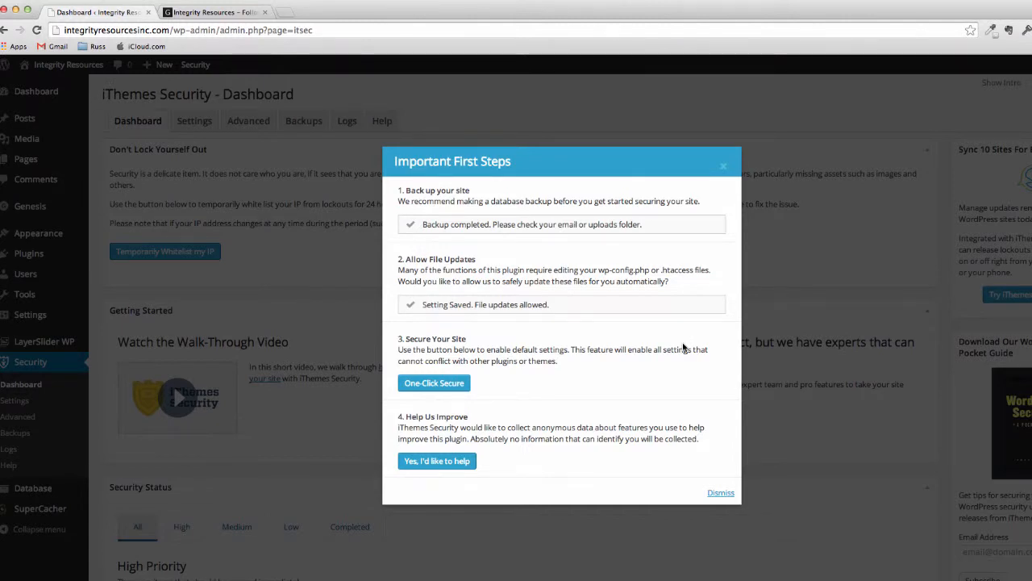
Apply the One-Click Secure default settings and dismiss the Important First Steps dialog.
left_click(434, 383)
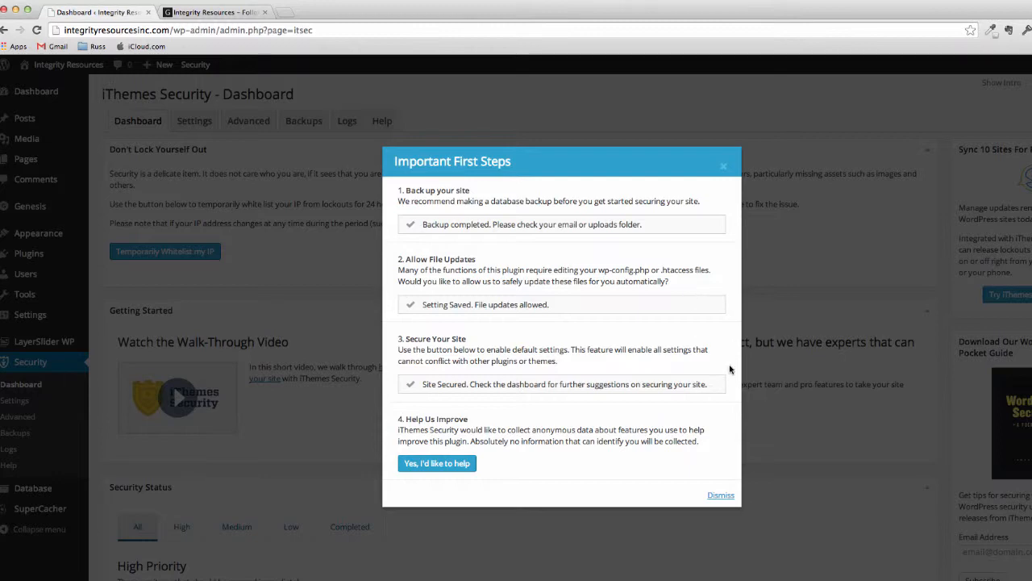
left_click(720, 494)
left_click(838, 16)
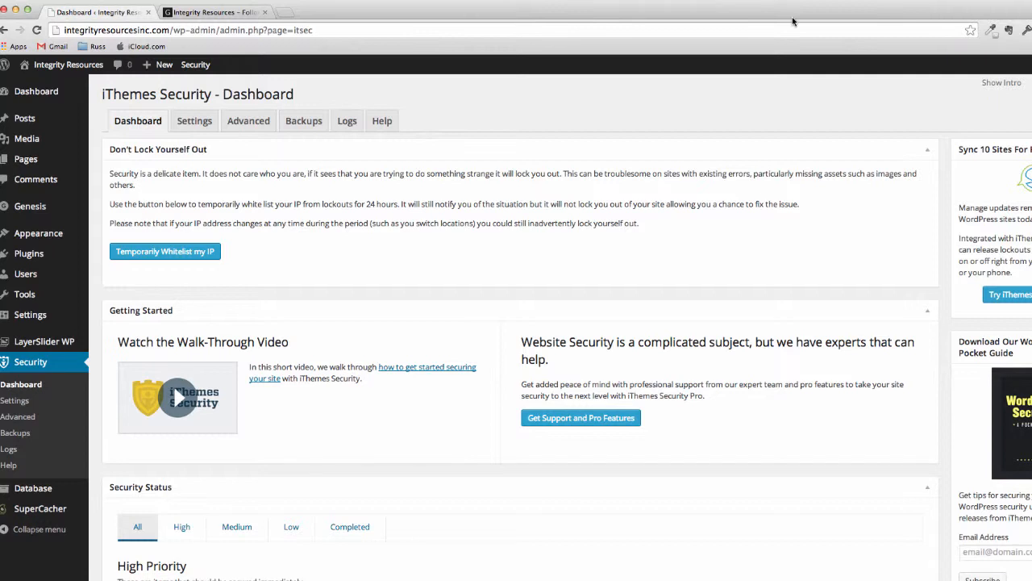
Examine the high, medium and low priority and completed items in the Security Status section.
scroll(398, 363, "down", 2)
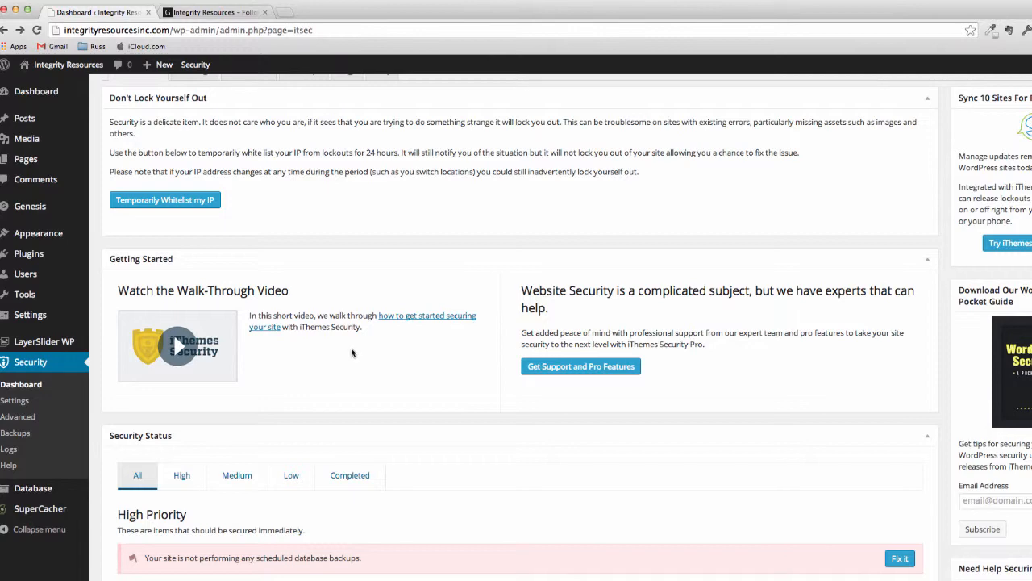
scroll(347, 353, "down", 1)
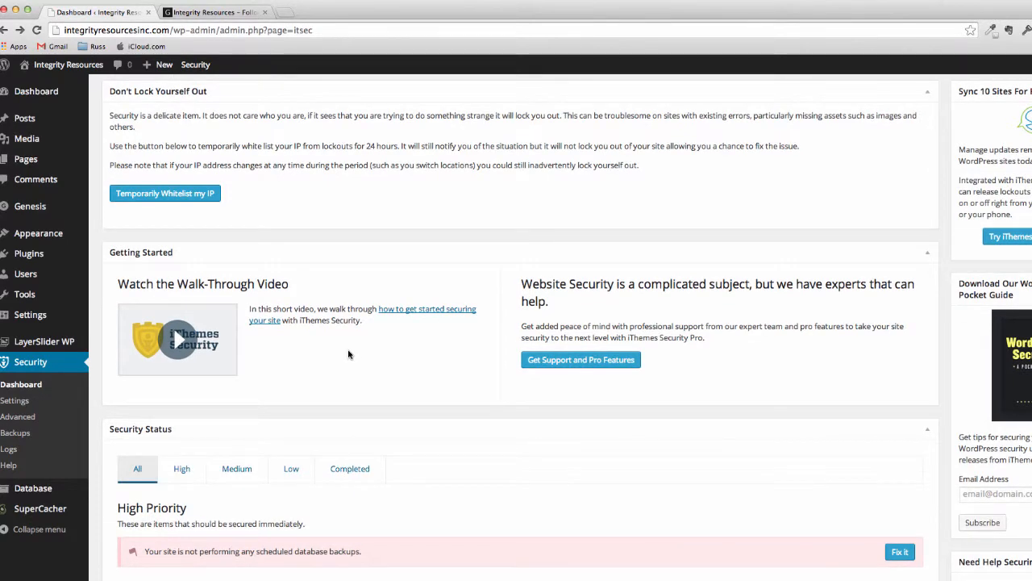
scroll(349, 355, "down", 1)
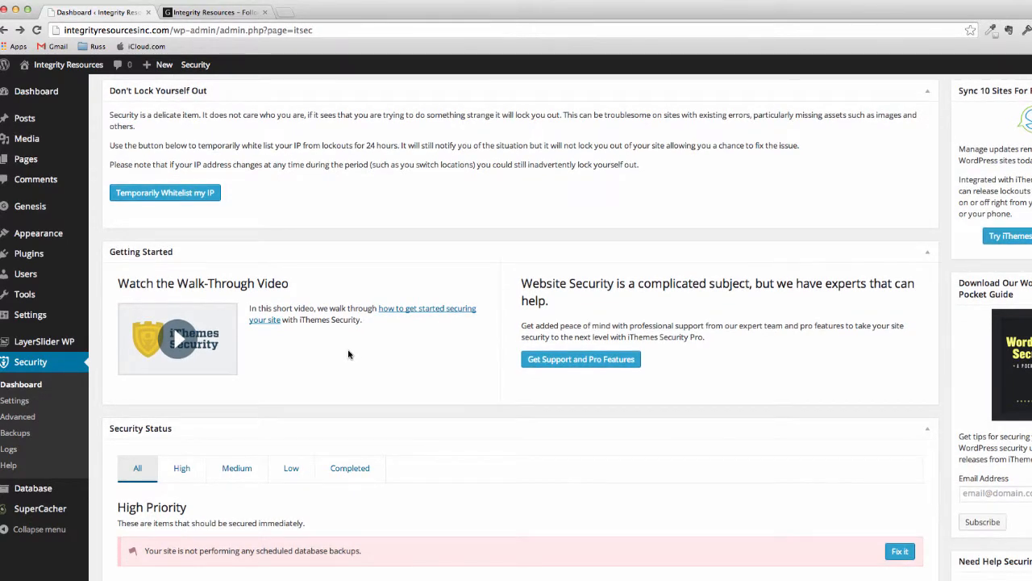
scroll(348, 354, "down", 2)
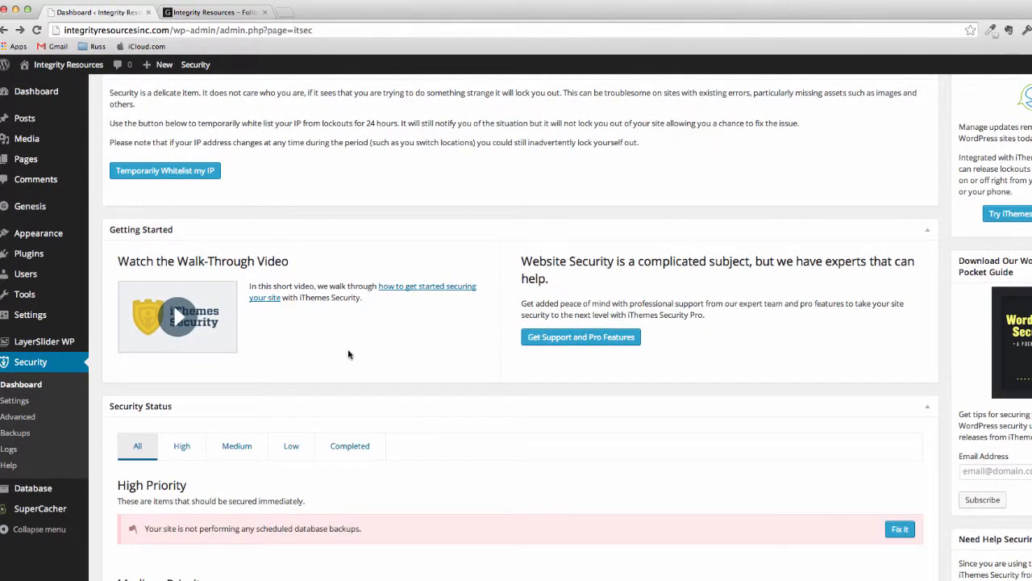
scroll(349, 354, "down", 5)
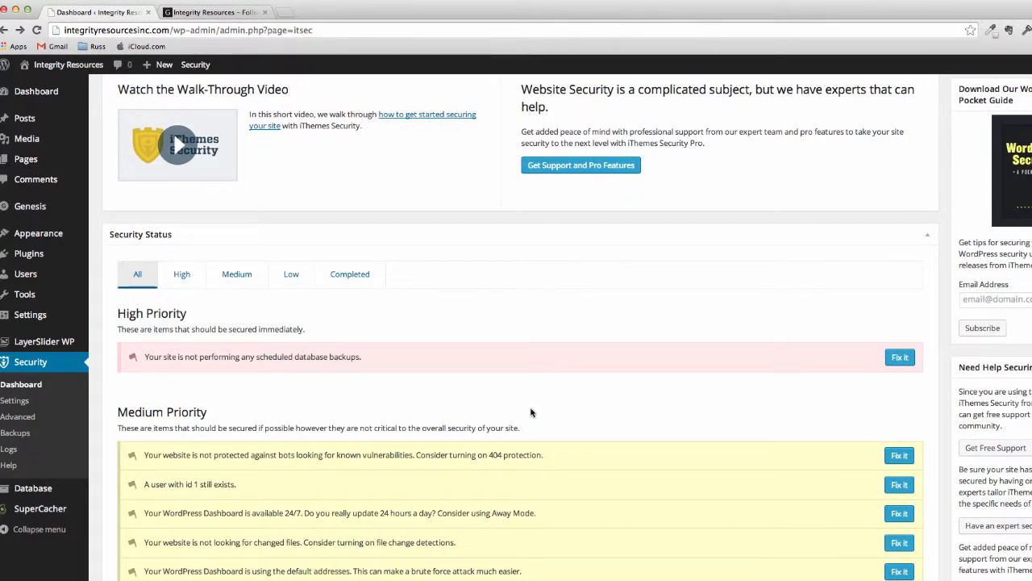
scroll(530, 401, "down", 1)
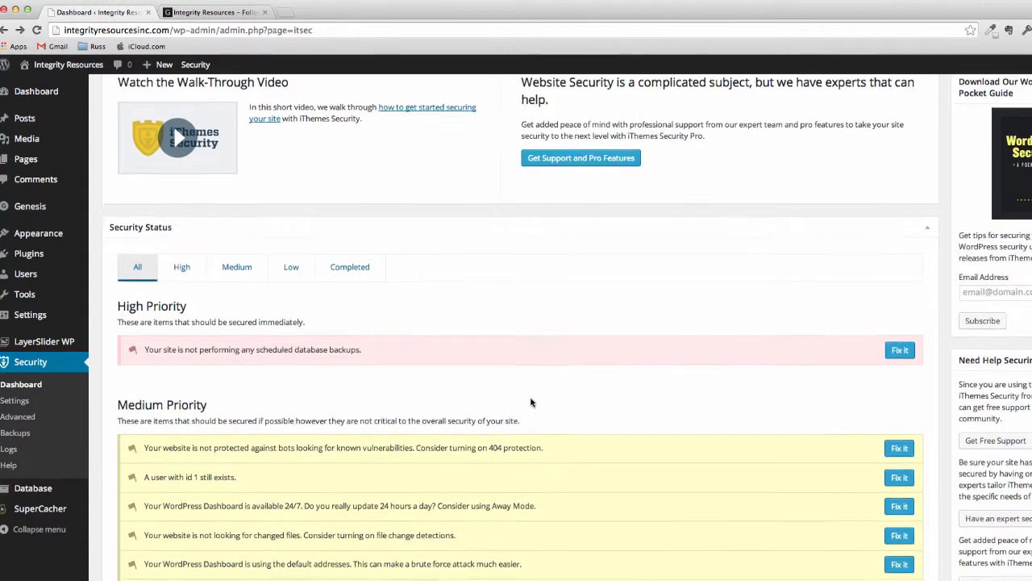
scroll(530, 402, "down", 4)
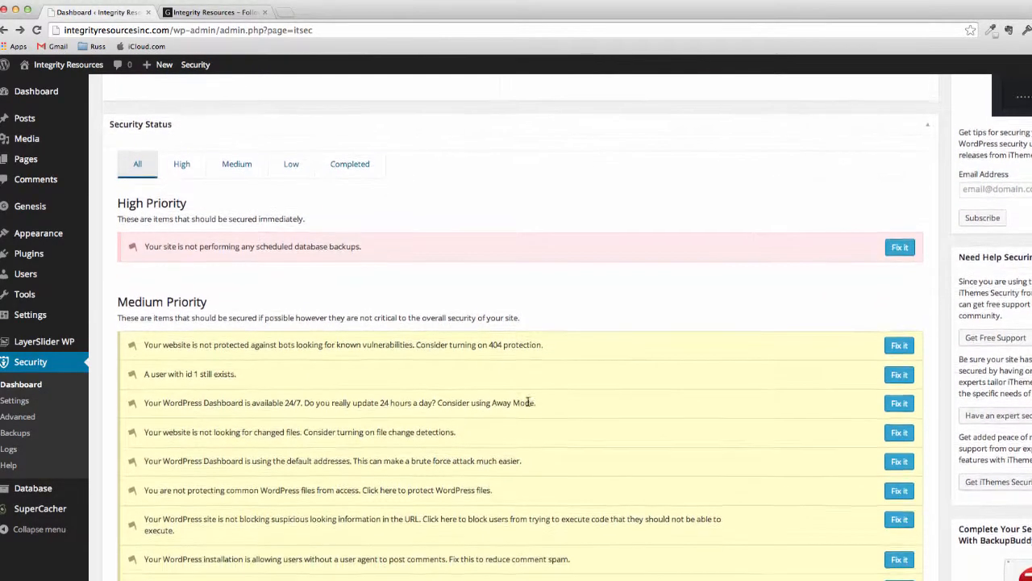
scroll(528, 402, "down", 8)
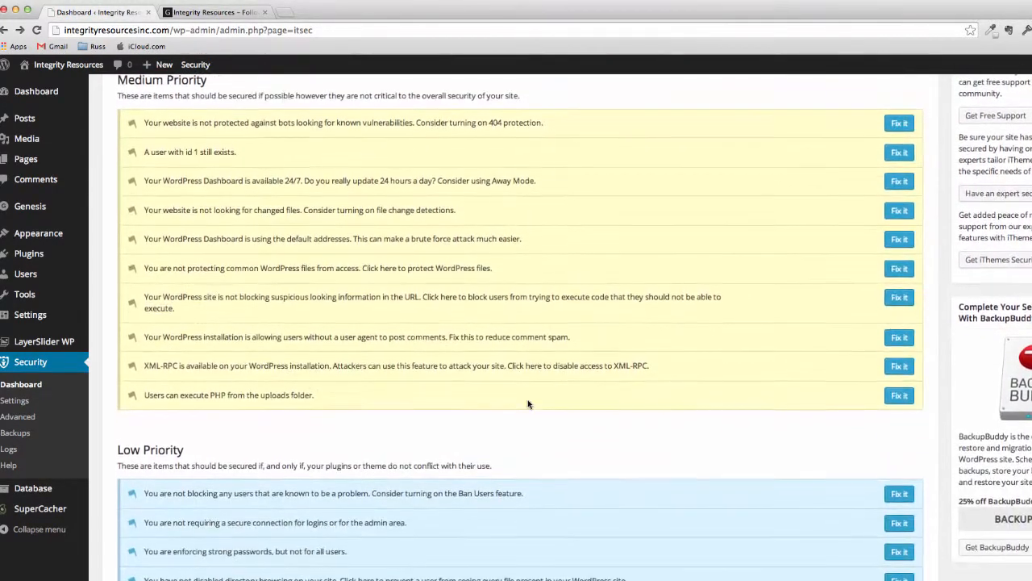
scroll(528, 403, "down", 7)
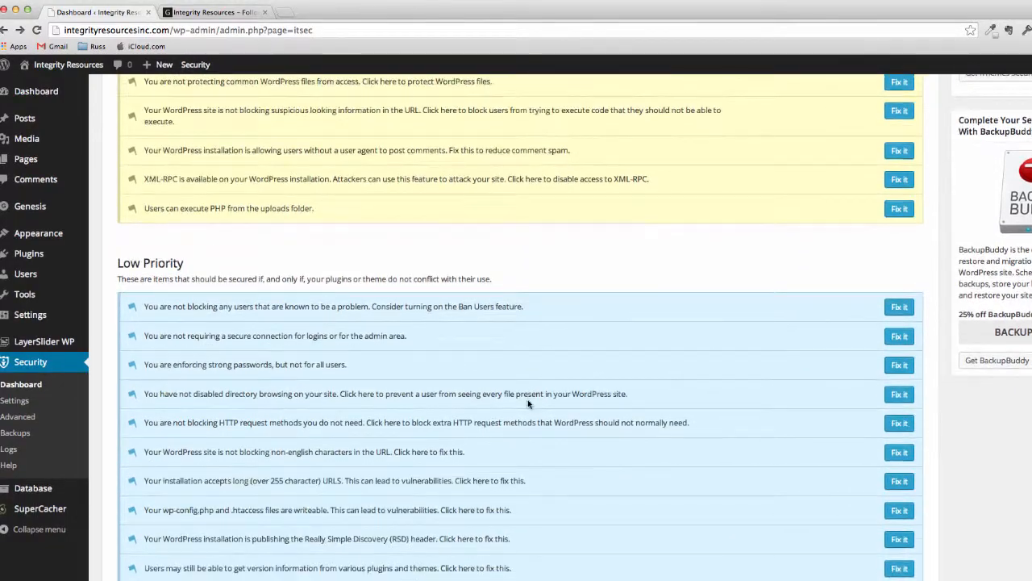
scroll(528, 403, "down", 10)
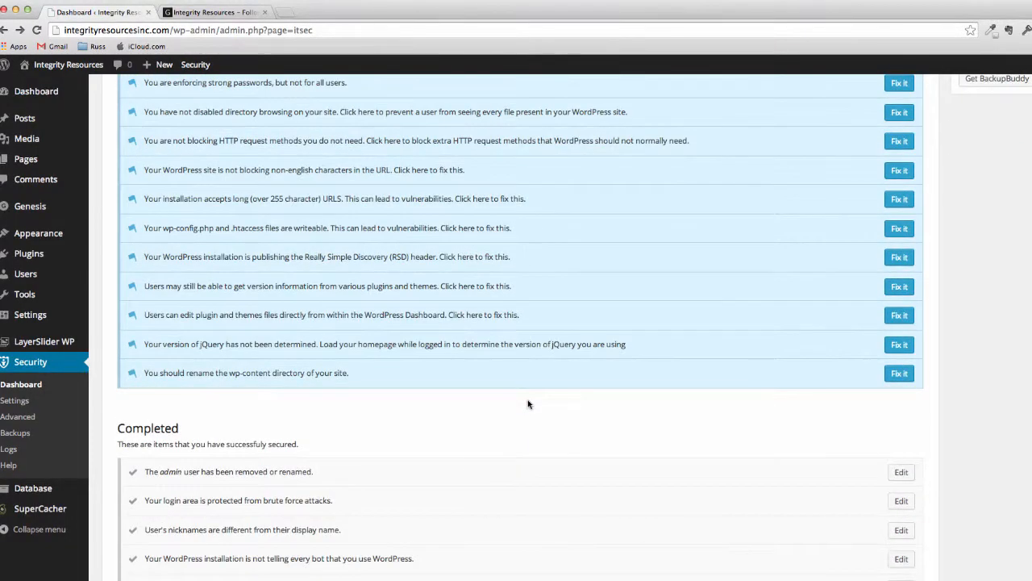
scroll(529, 403, "up", 10)
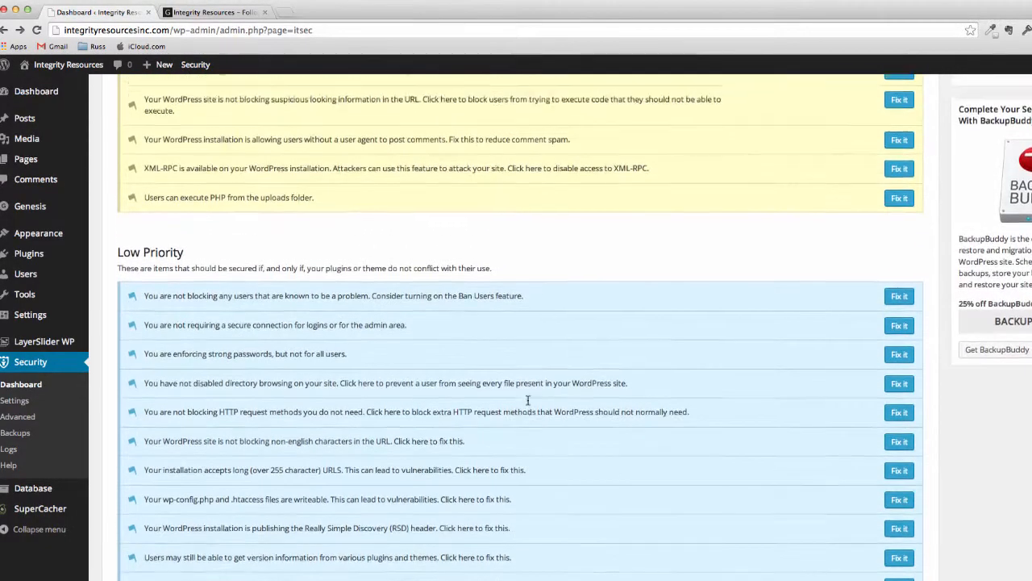
scroll(528, 402, "up", 14)
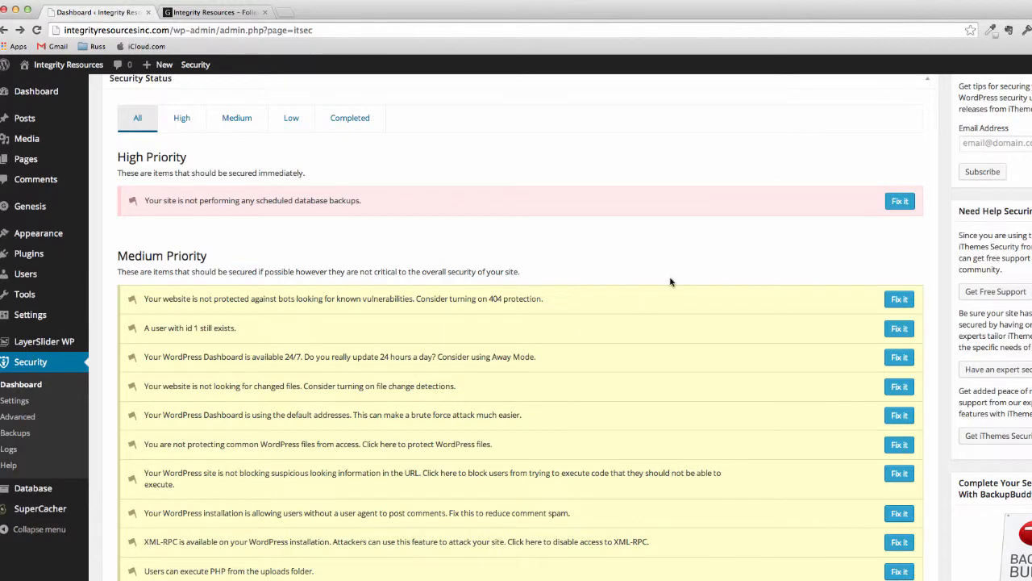
Open the fix for the missing scheduled database backups and keep Email Only as the backup method.
left_click(897, 202)
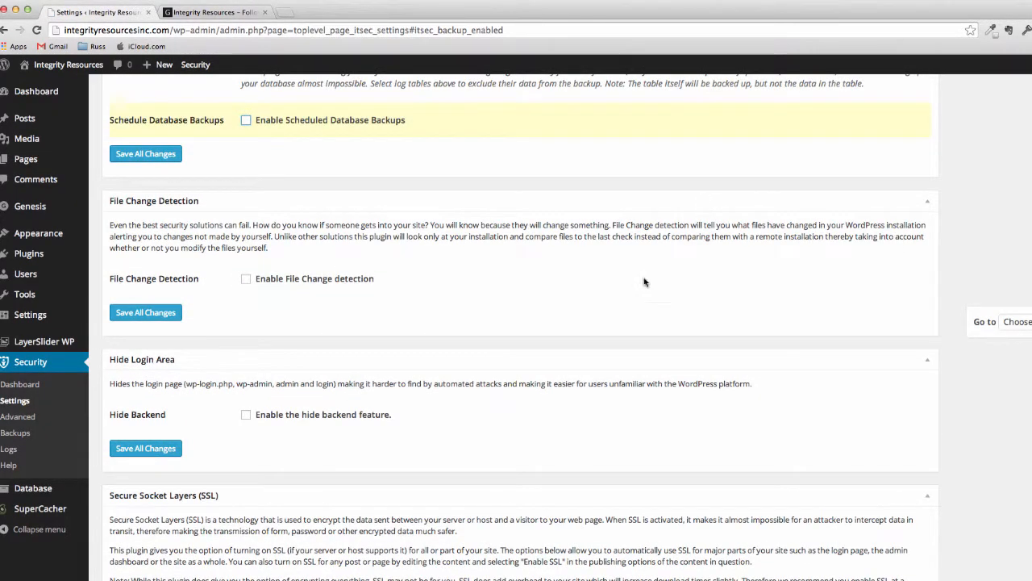
scroll(622, 322, "up", 1)
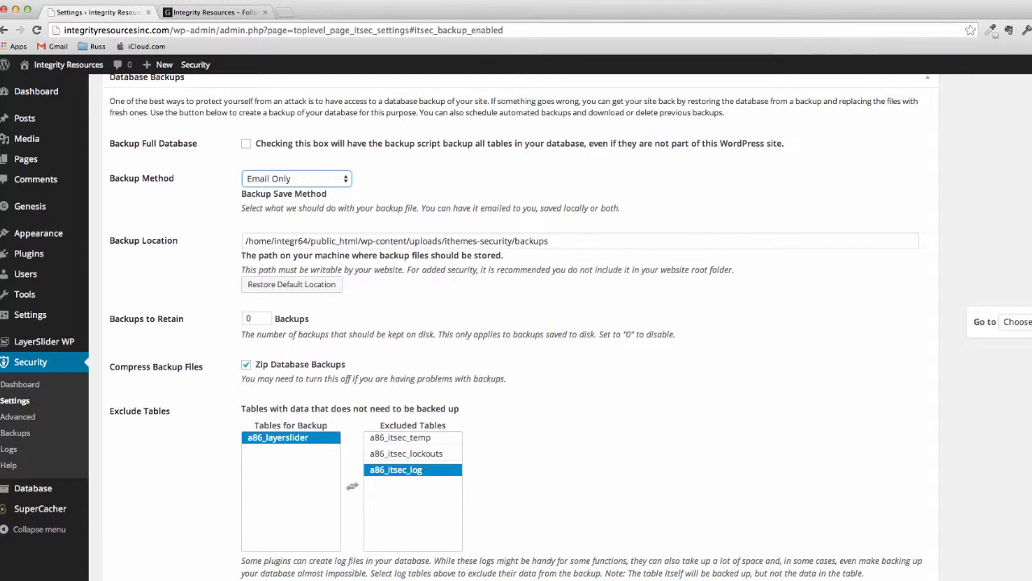
left_click(346, 179)
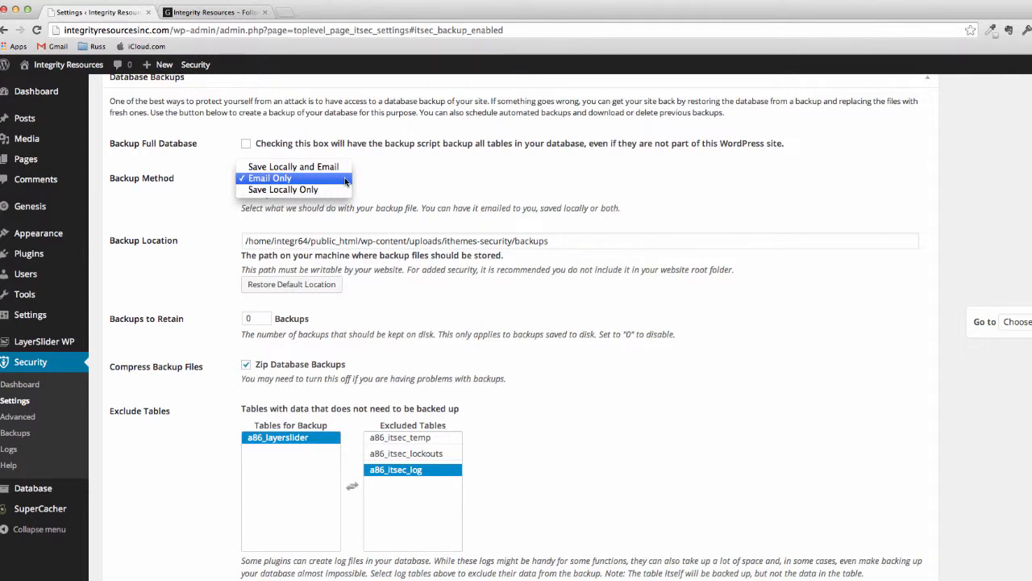
left_click(345, 179)
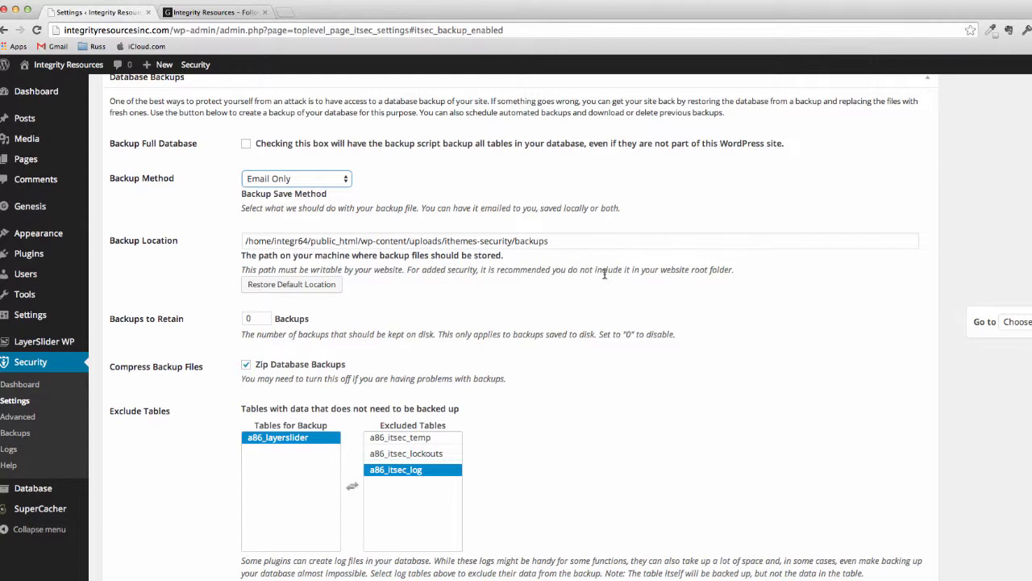
Set the number of backups to retain to 5 and save the settings.
left_click(263, 317)
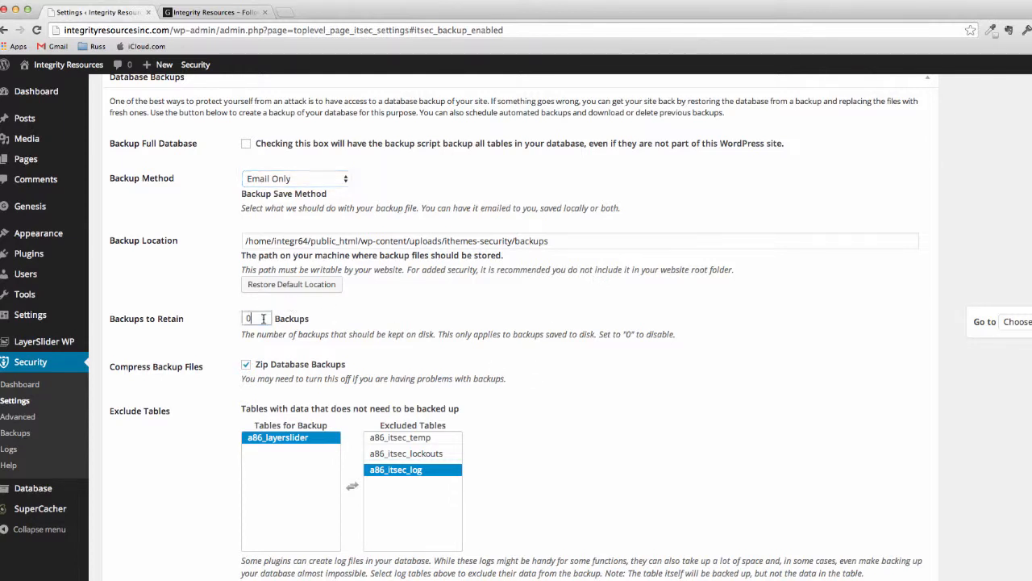
key("BackSpace")
type("5")
key("Return")
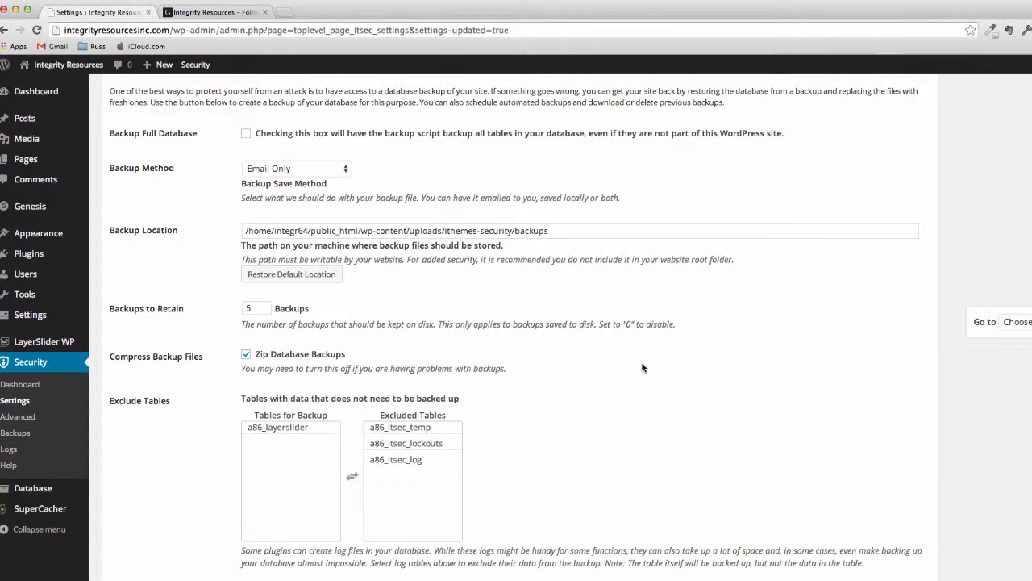
Enable scheduled database backups in the Database Backups settings.
scroll(571, 435, "down", 2)
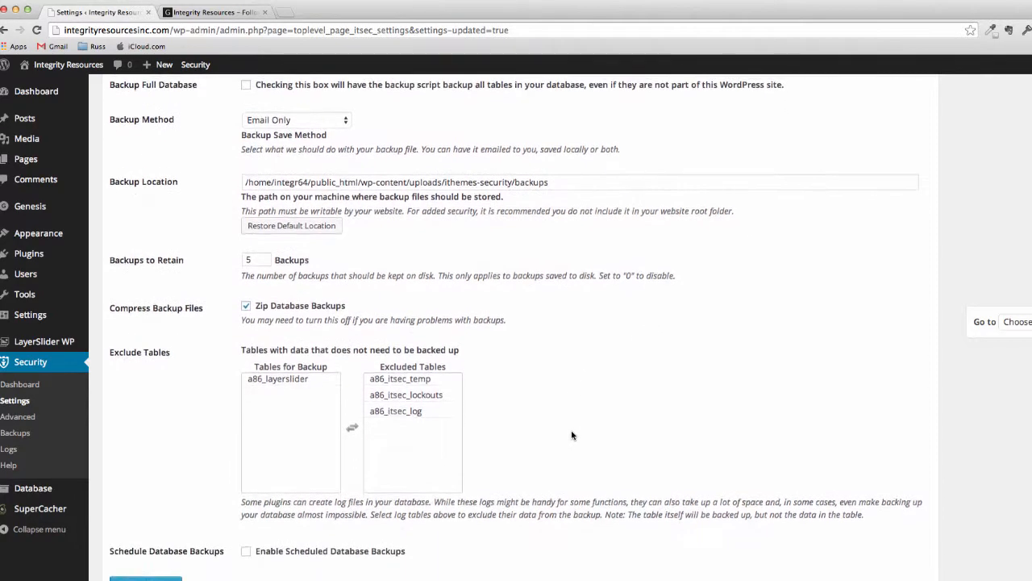
scroll(571, 435, "down", 1)
scroll(631, 424, "down", 1)
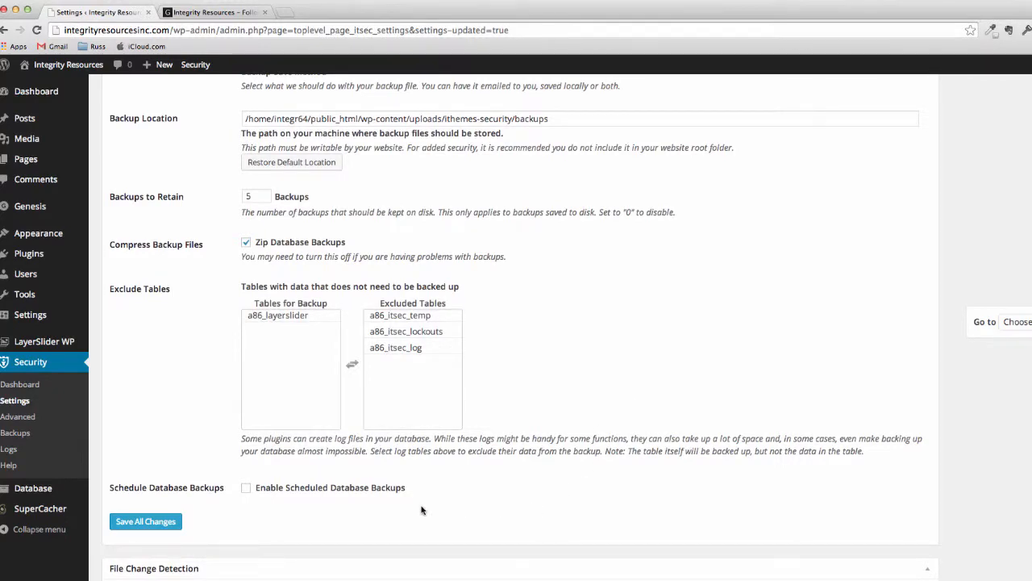
left_click(246, 488)
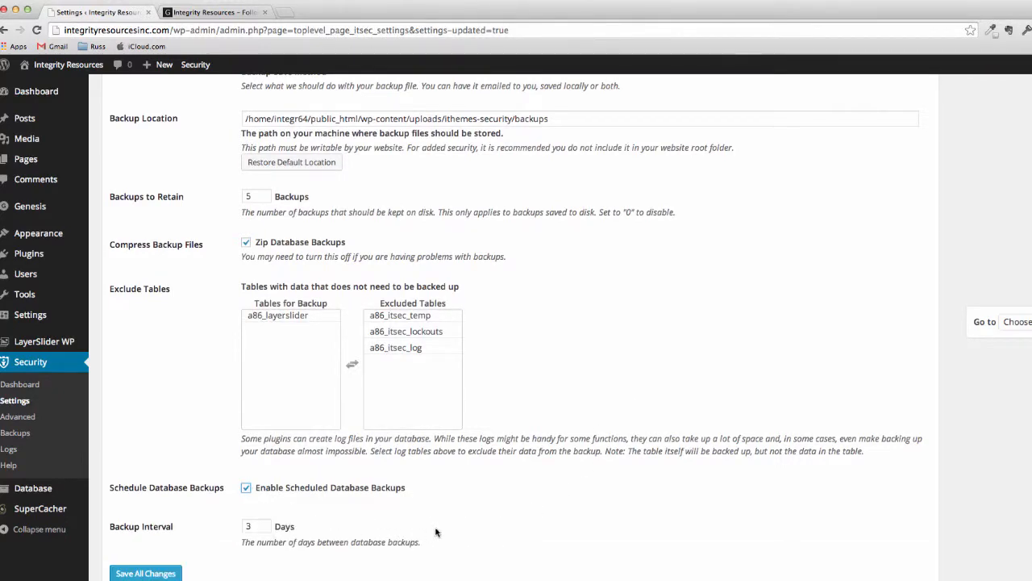
Set the backup interval to 1 day and save all changes.
scroll(562, 447, "down", 2)
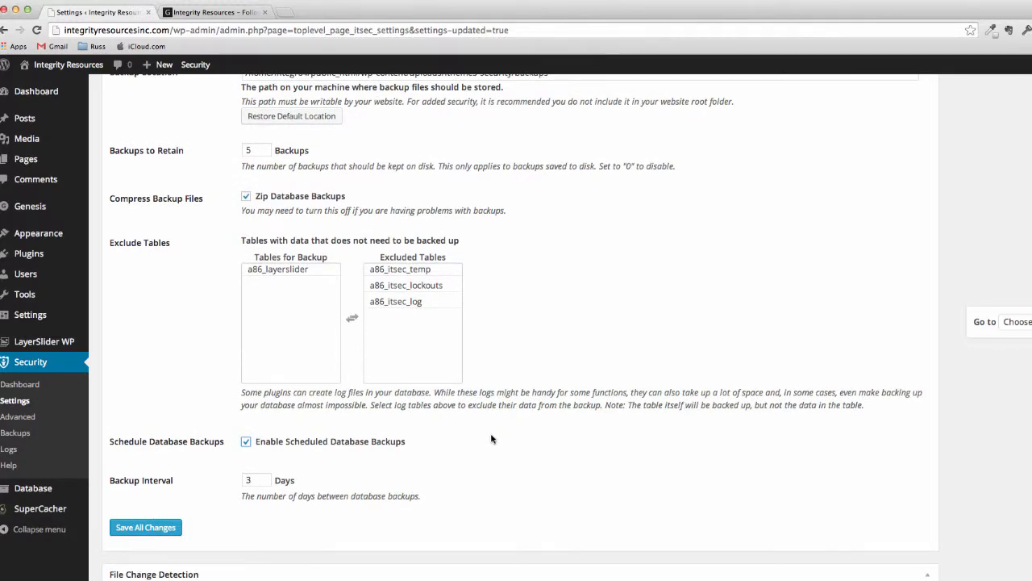
scroll(494, 439, "down", 1)
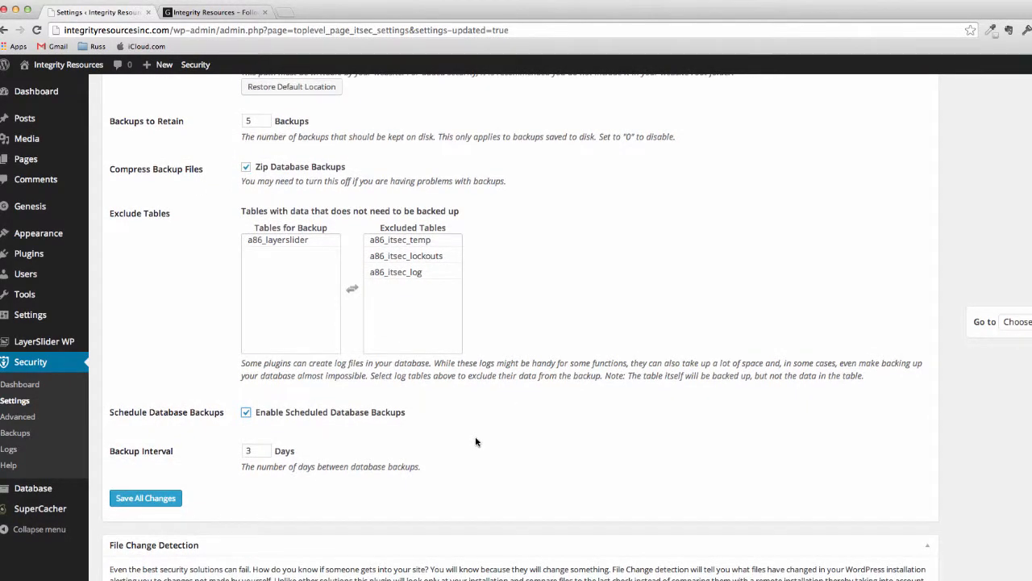
double_click(258, 452)
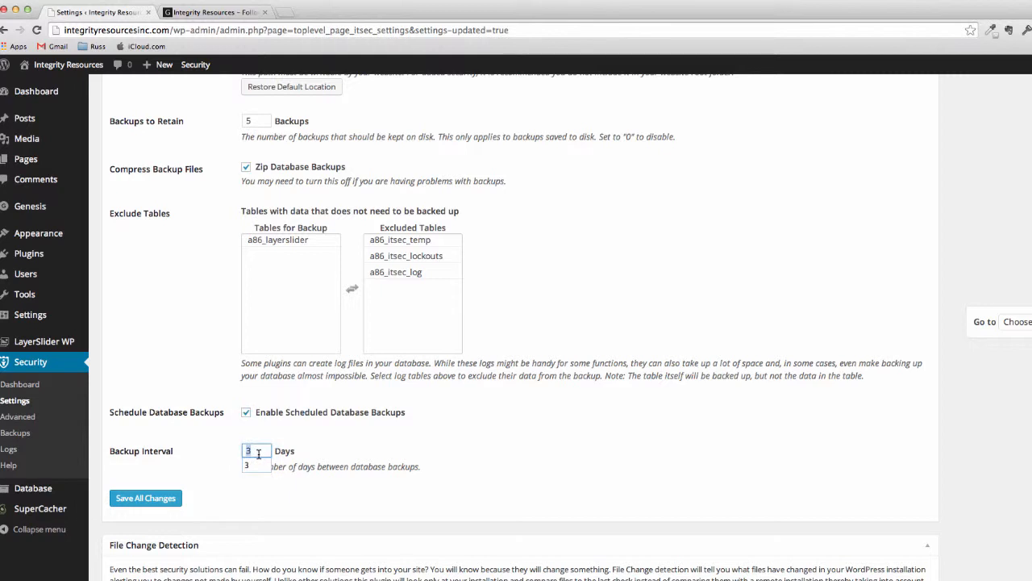
type("1")
left_click(553, 433)
left_click(141, 499)
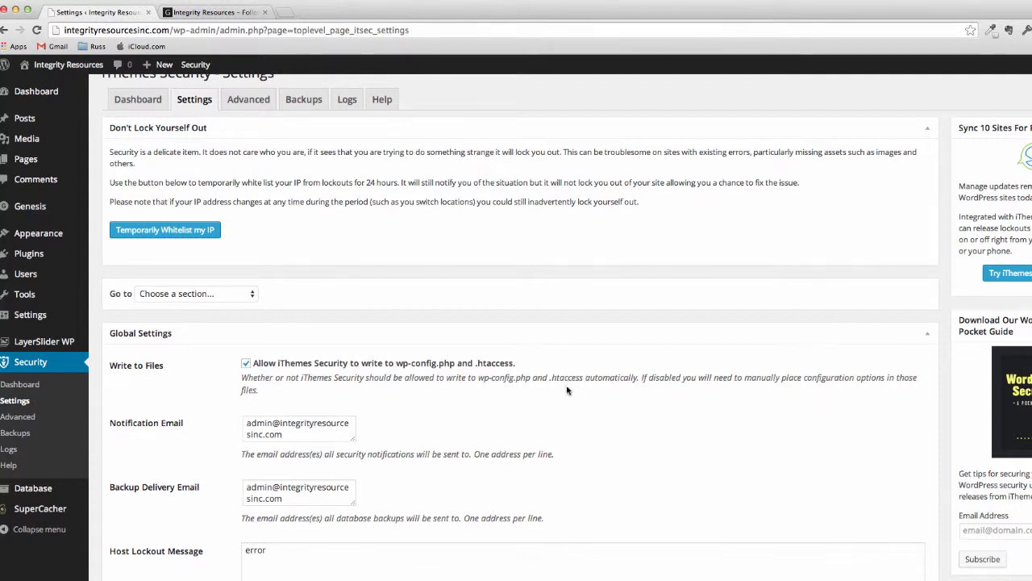
Review the Global Settings, including file writing, notification emails, lockout messages, lockout period, white list and log type.
scroll(568, 385, "down", 2)
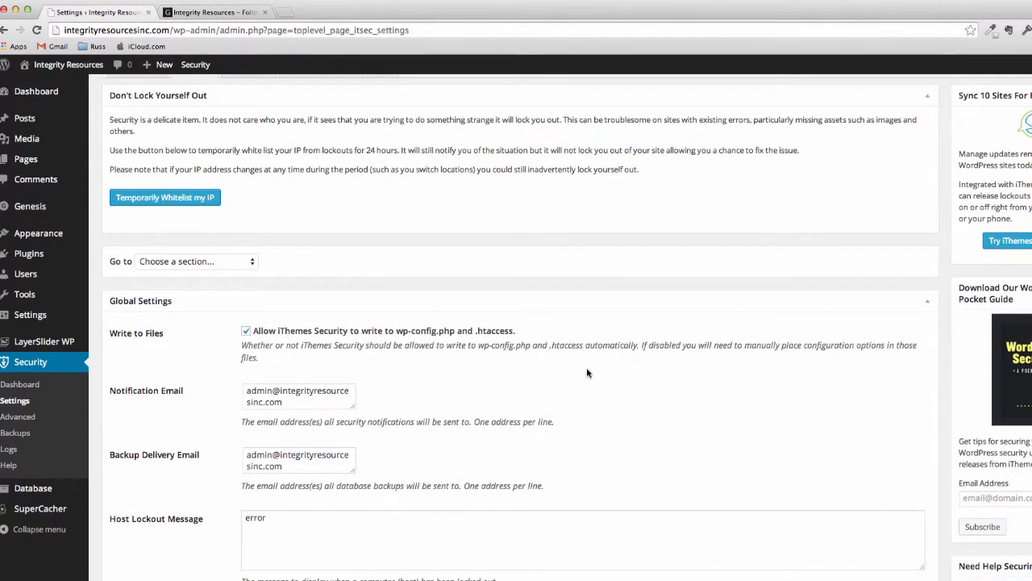
scroll(587, 372, "up", 2)
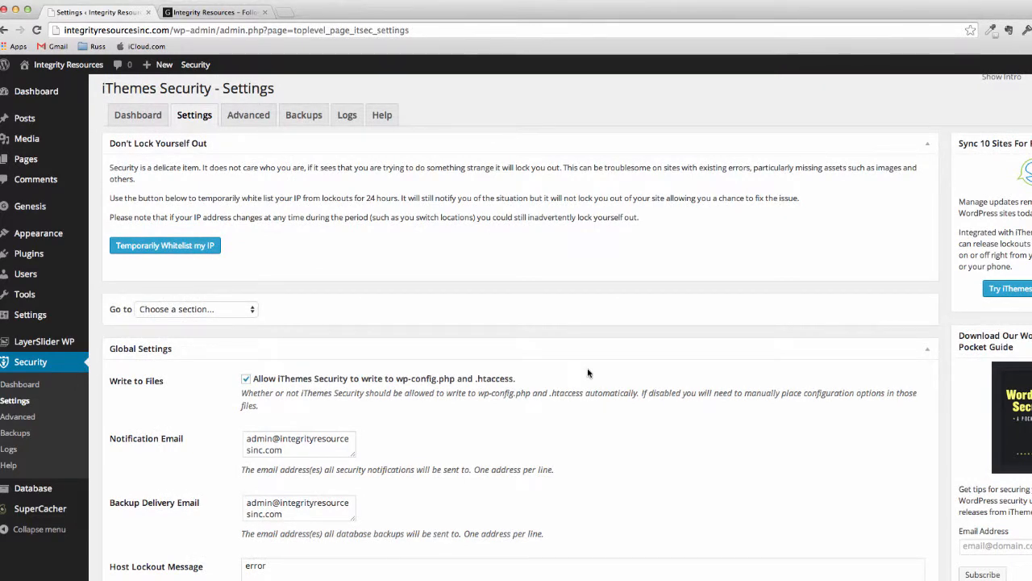
scroll(588, 372, "down", 5)
scroll(588, 373, "down", 1)
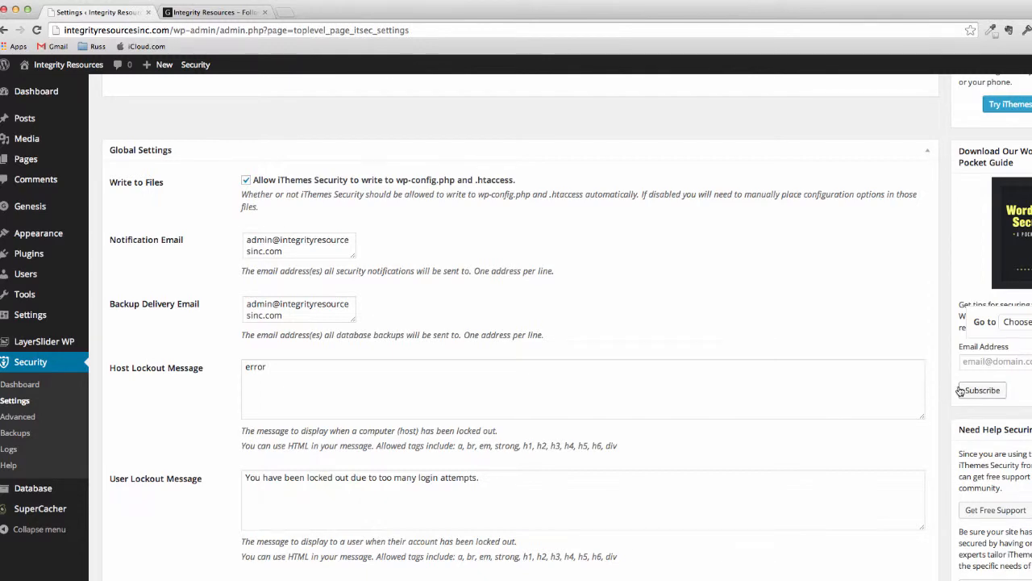
scroll(959, 389, "down", 1)
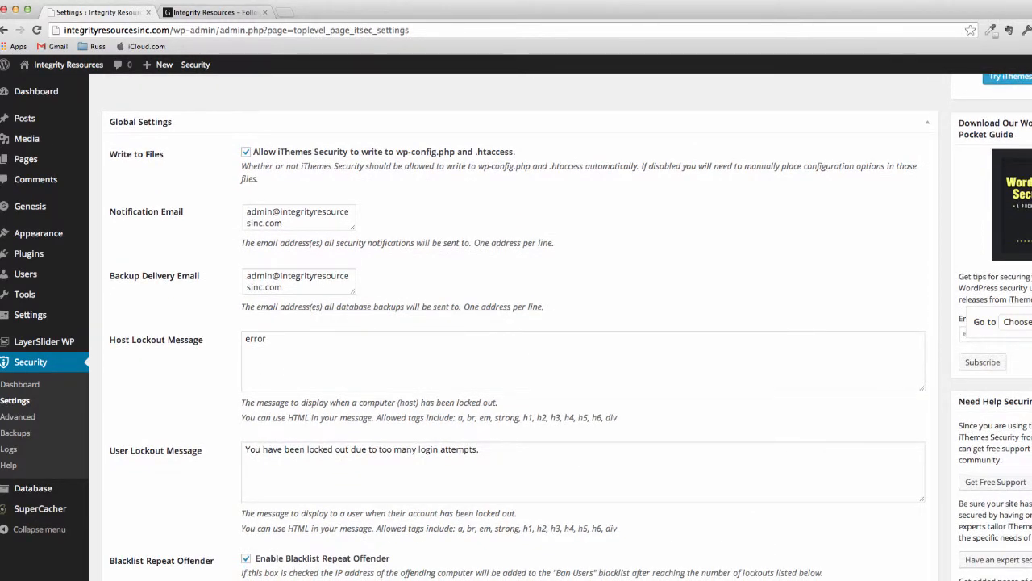
scroll(516, 327, "down", 10)
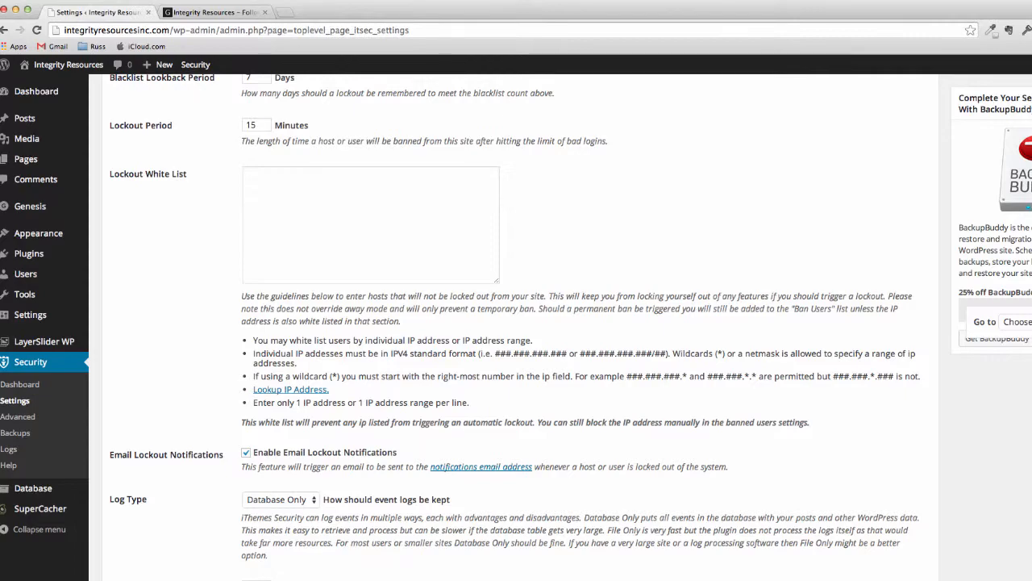
scroll(516, 326, "down", 6)
scroll(516, 326, "down", 3)
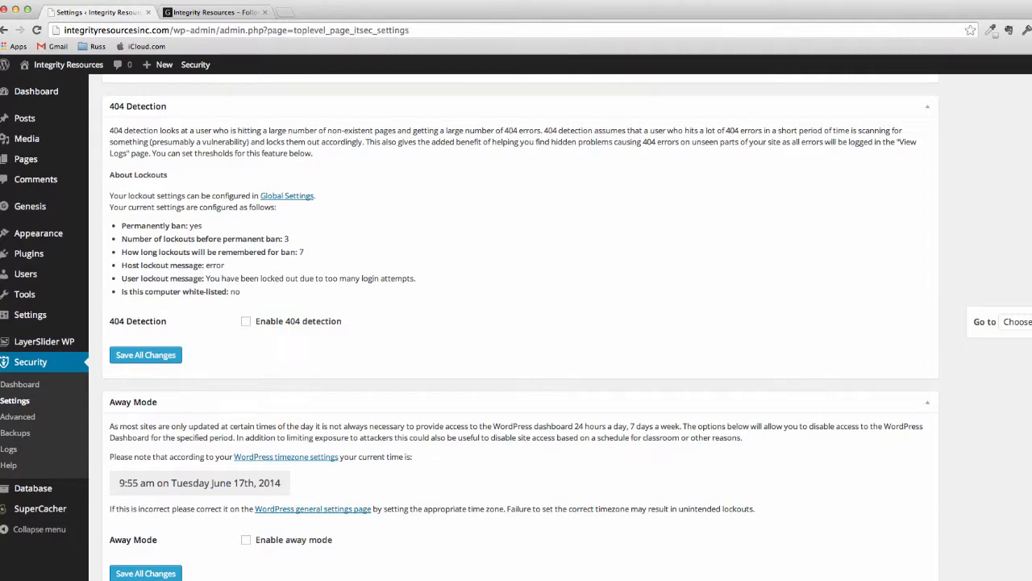
Examine the 404 Detection, Away Mode, Banned Users, Brute Force Protection and Database Backups settings.
scroll(521, 323, "down", 5)
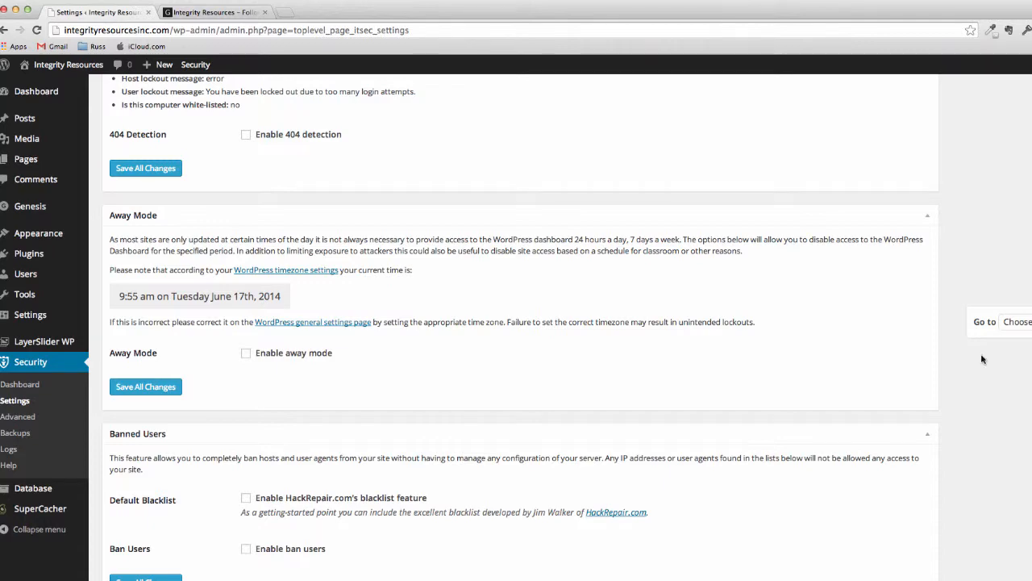
scroll(954, 397, "down", 1)
scroll(951, 396, "down", 5)
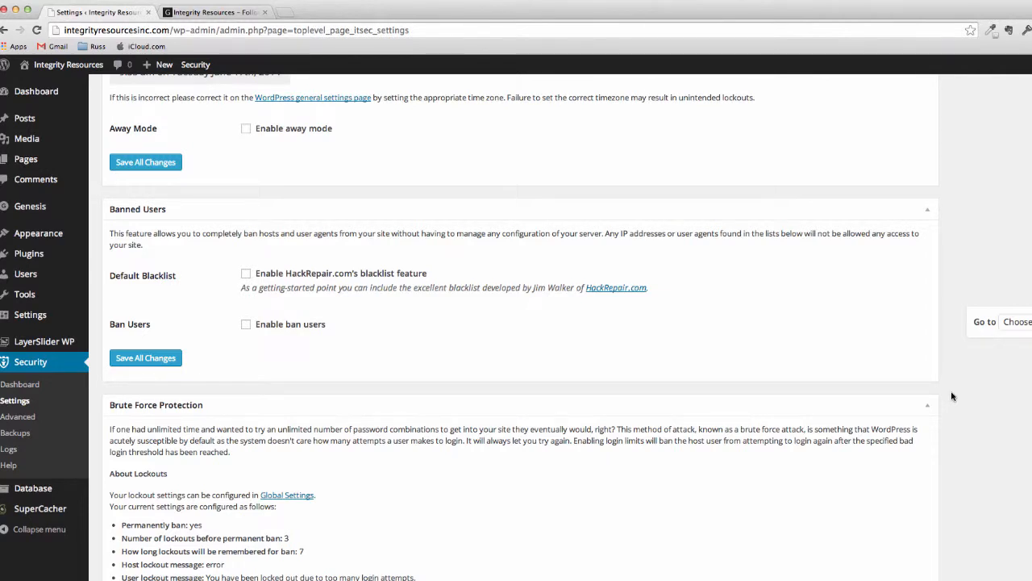
scroll(959, 375, "down", 1)
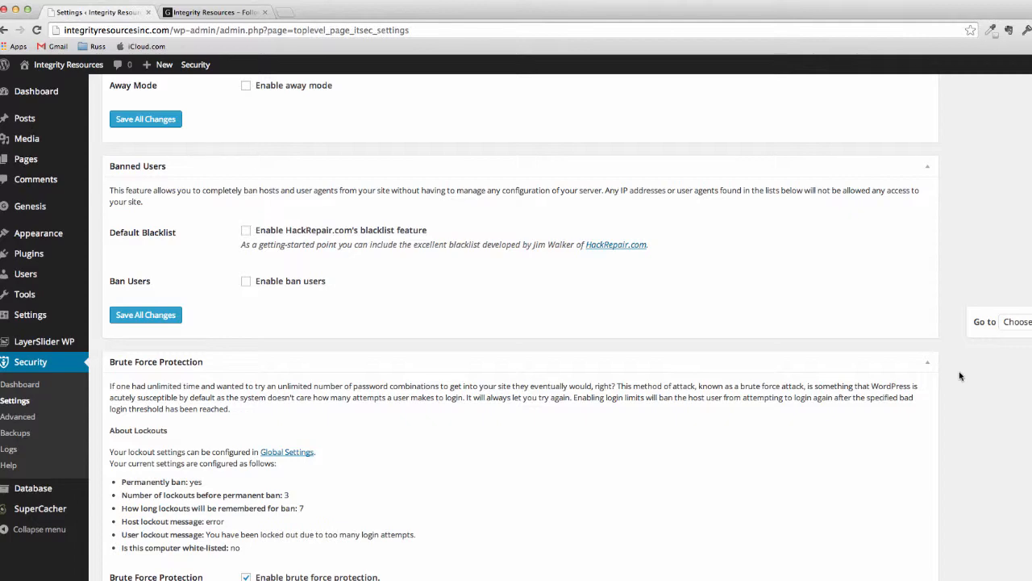
scroll(959, 375, "down", 2)
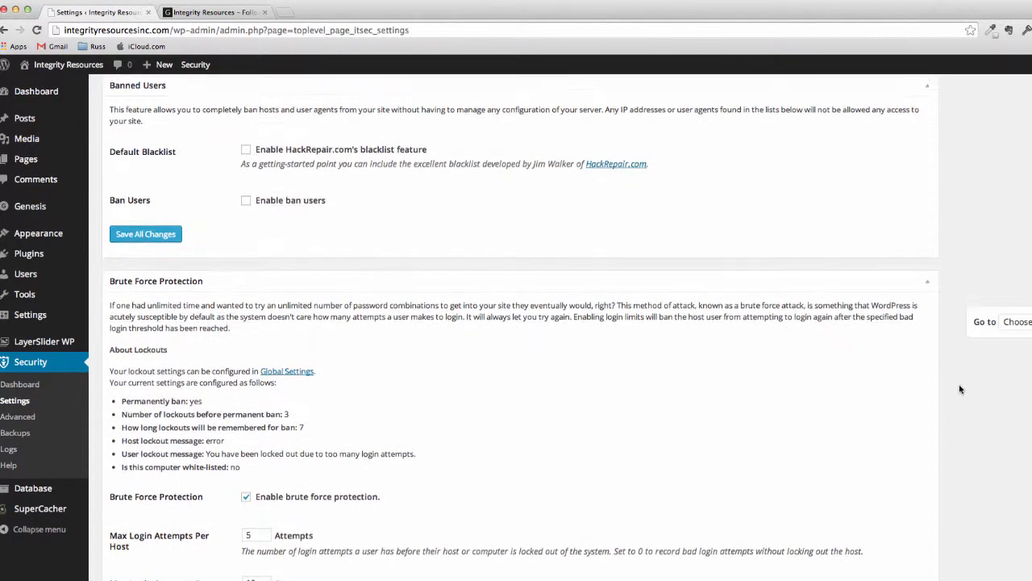
scroll(958, 390, "down", 3)
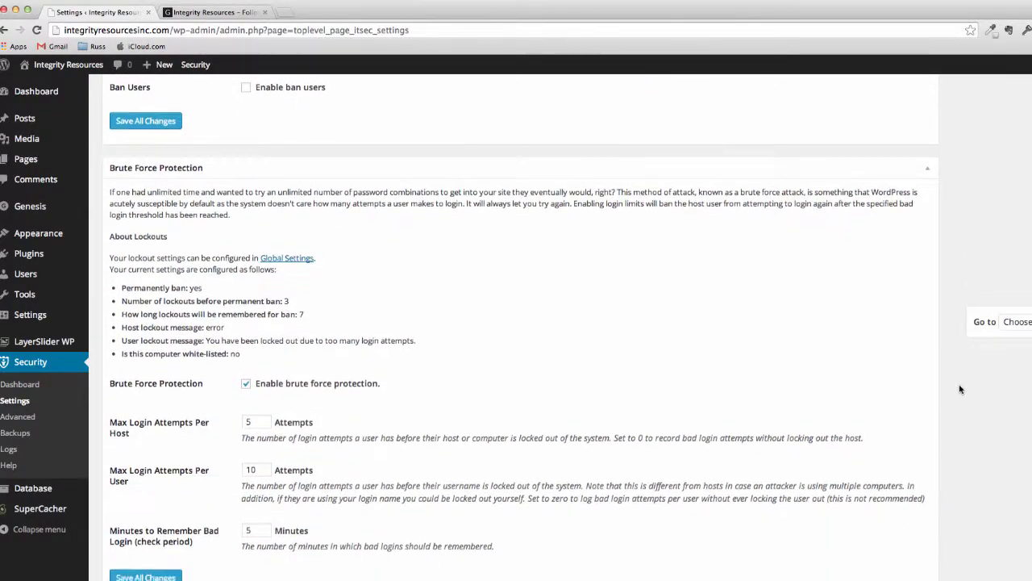
scroll(958, 389, "down", 3)
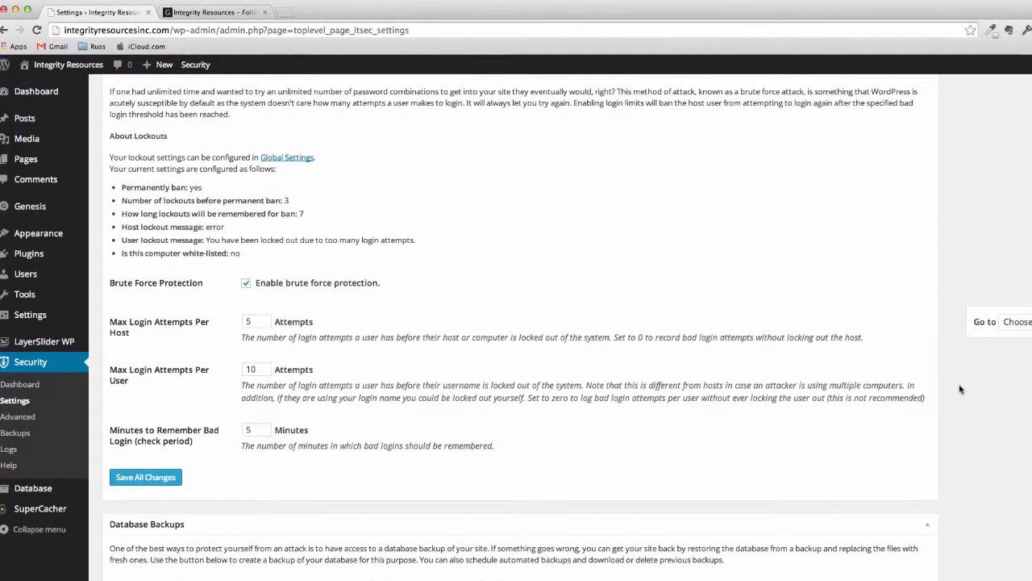
scroll(958, 389, "down", 9)
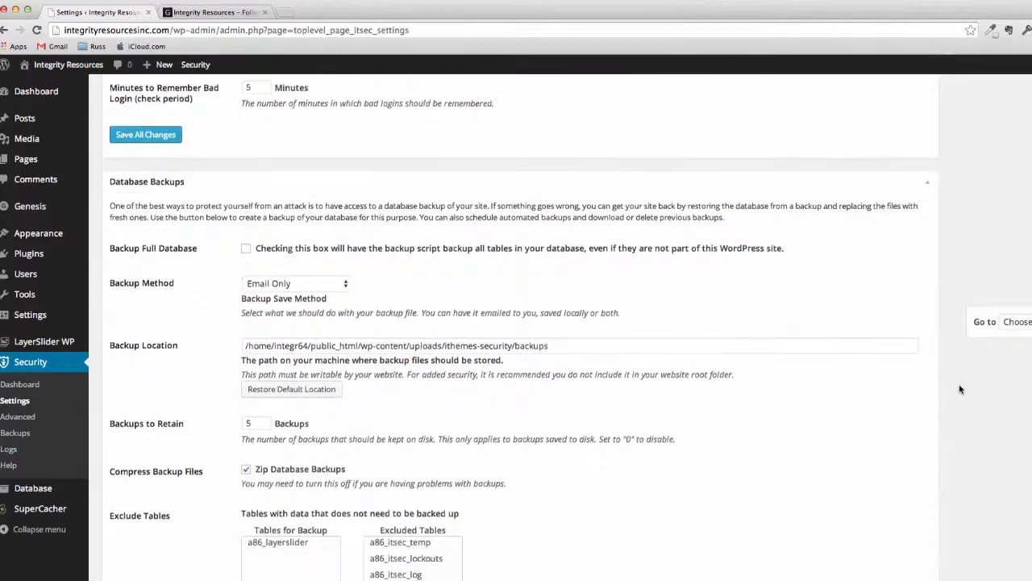
scroll(959, 389, "down", 1)
scroll(960, 389, "down", 16)
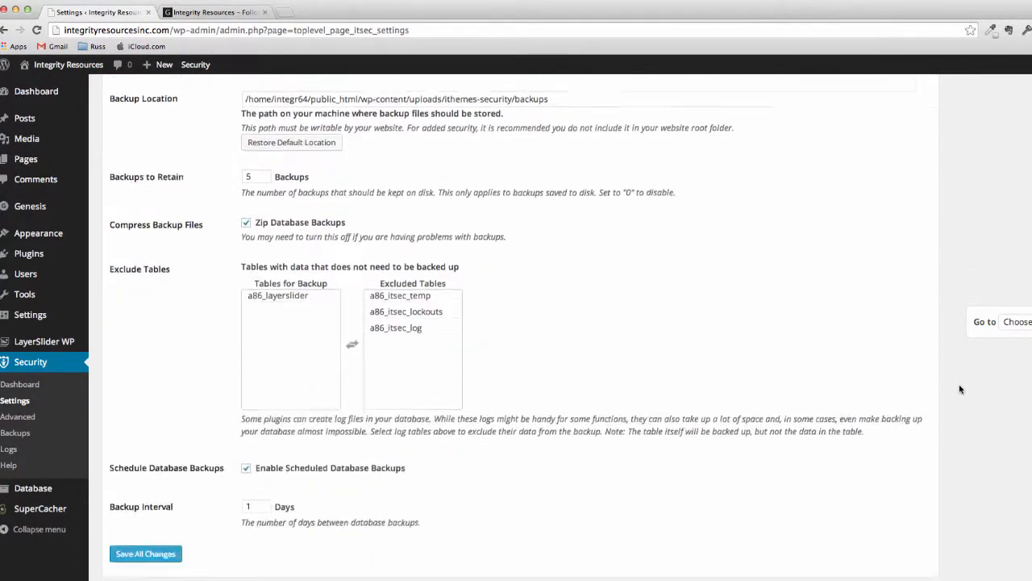
Examine the File Change Detection, Hide Login Area, Secure Socket Layers, Strong Passwords and System Tweaks settings.
scroll(960, 388, "down", 1)
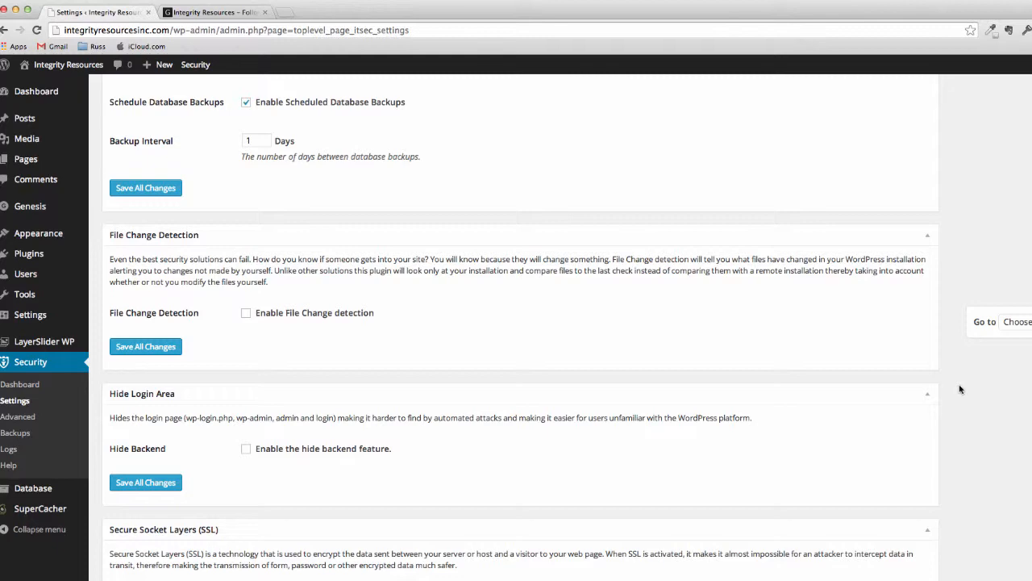
scroll(979, 422, "down", 3)
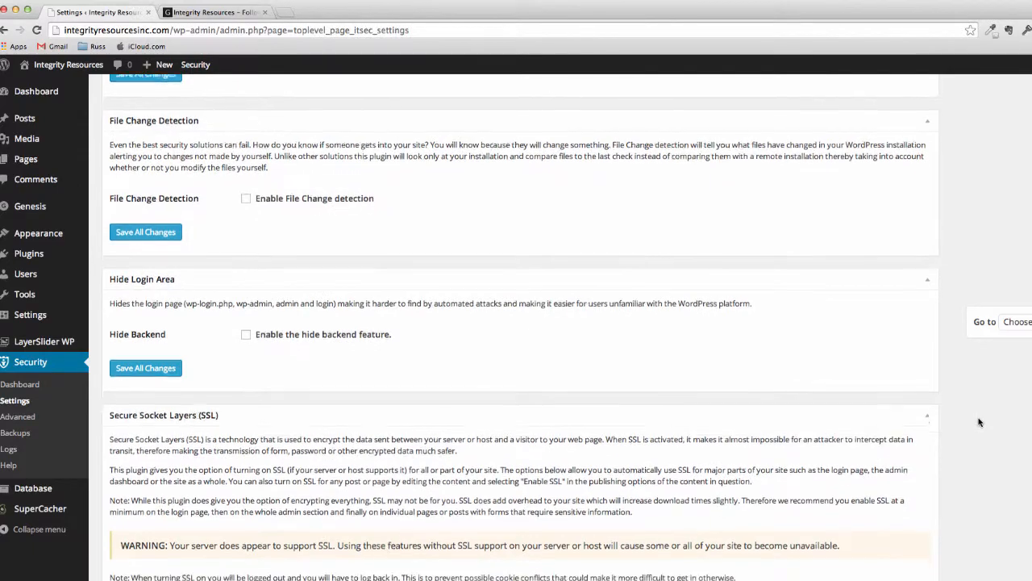
scroll(979, 421, "down", 4)
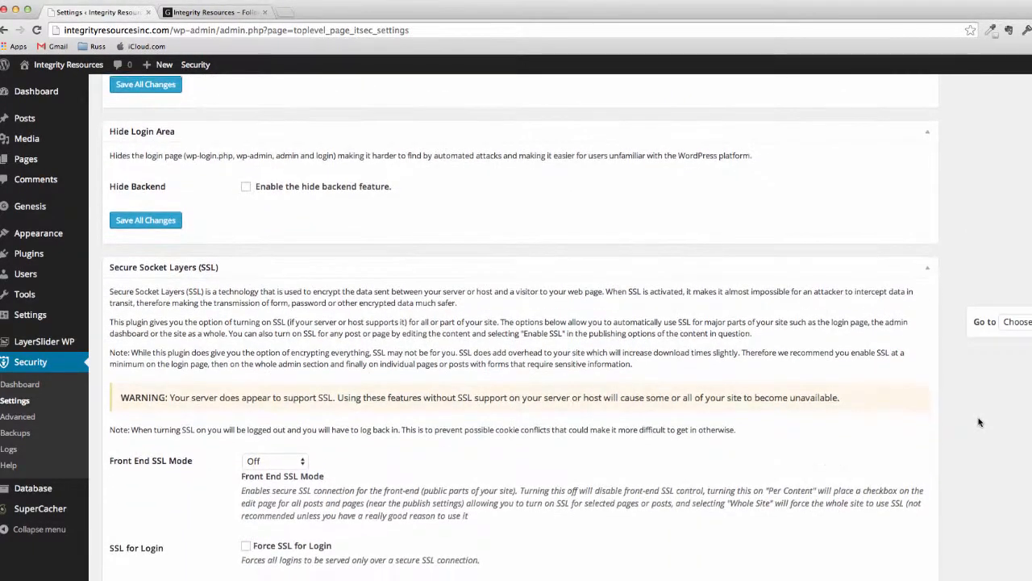
scroll(979, 421, "down", 1)
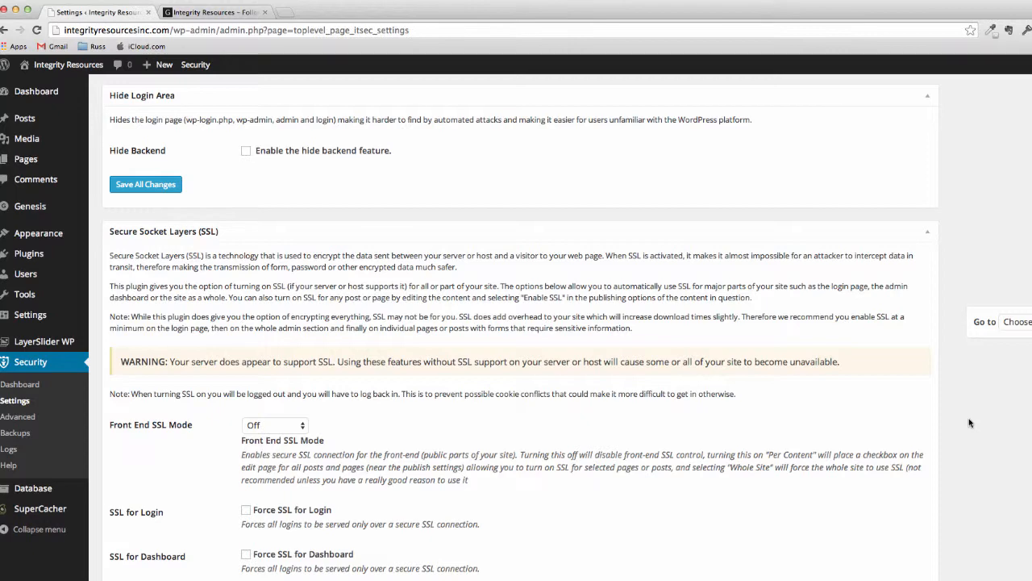
scroll(968, 417, "down", 8)
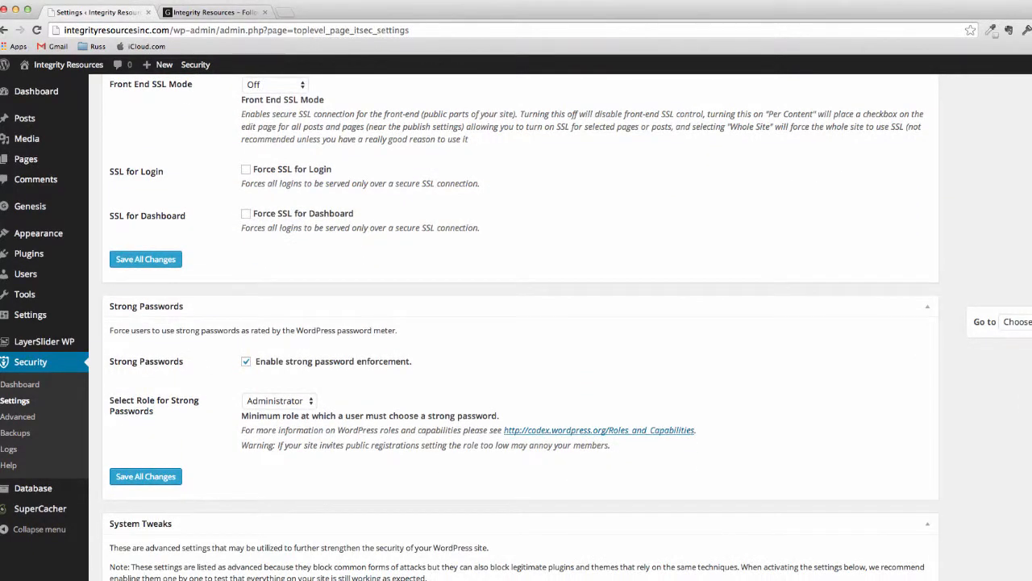
scroll(521, 328, "up", 2)
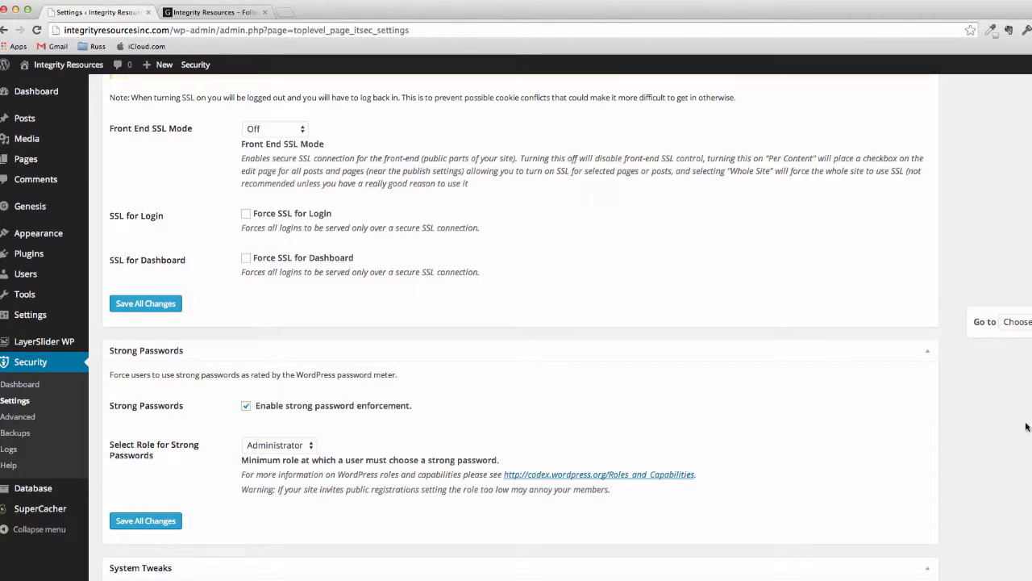
scroll(1027, 425, "up", 2)
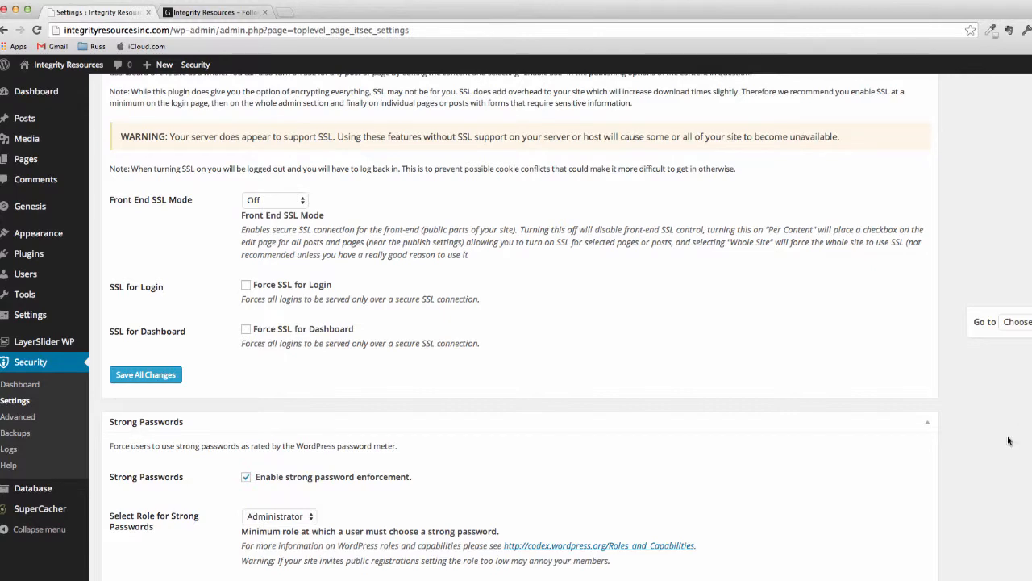
scroll(1008, 440, "down", 3)
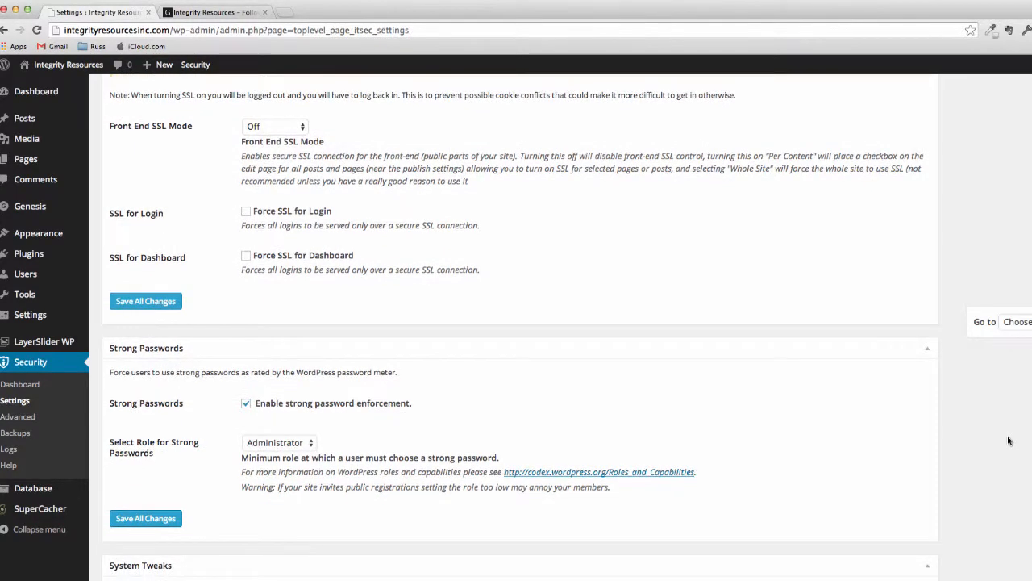
scroll(1008, 441, "down", 5)
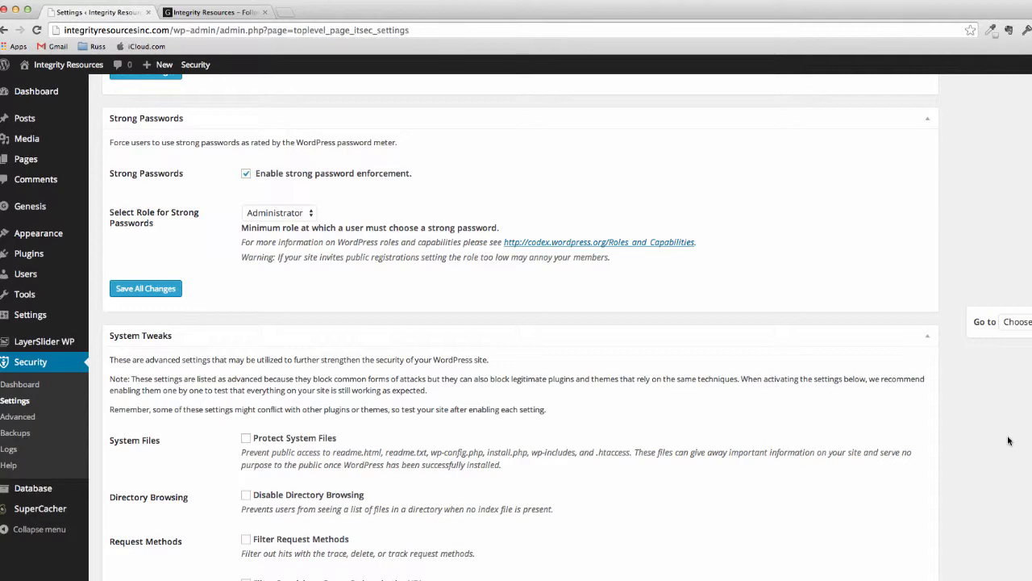
scroll(1008, 441, "down", 3)
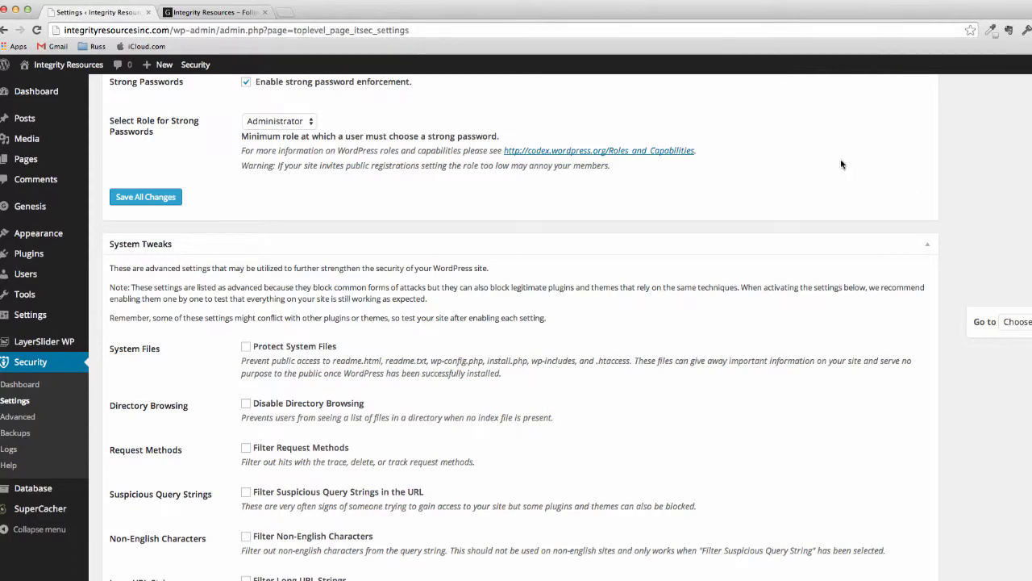
scroll(731, 361, "down", 3)
scroll(733, 365, "down", 1)
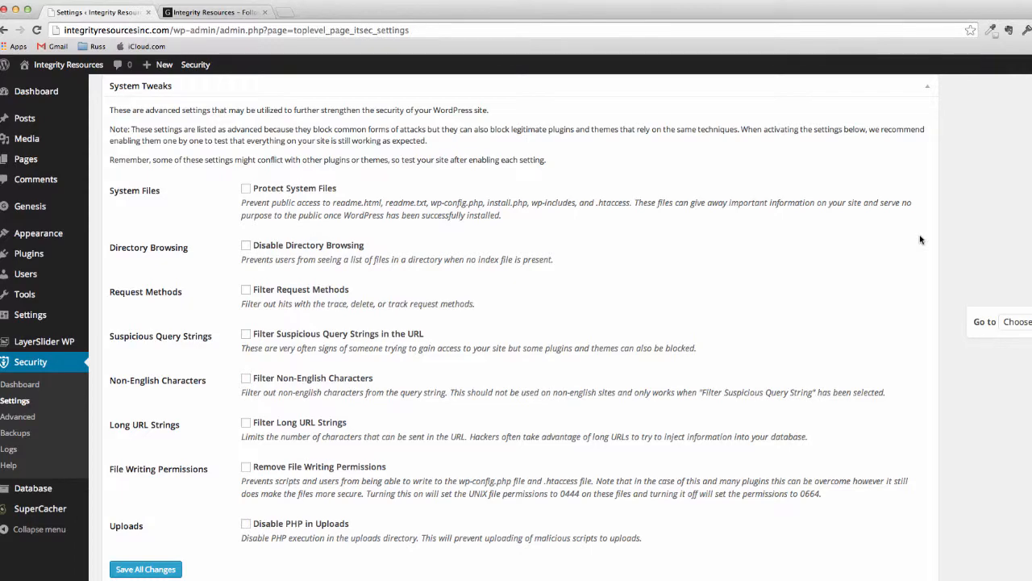
Return to the iThemes Security dashboard and review the remaining medium and low priority items under Security Status.
scroll(588, 166, "up", 15)
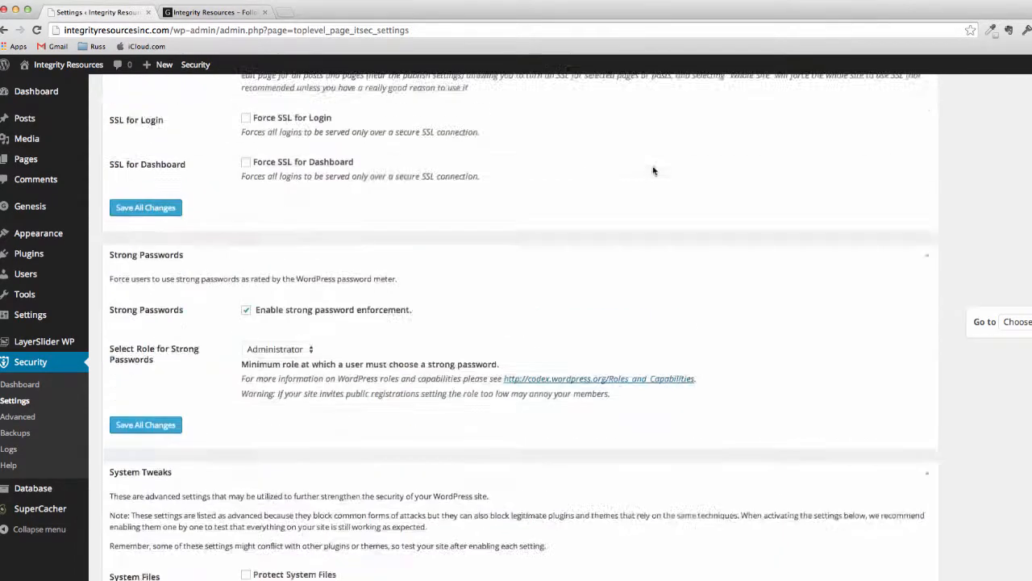
scroll(476, 83, "up", 20)
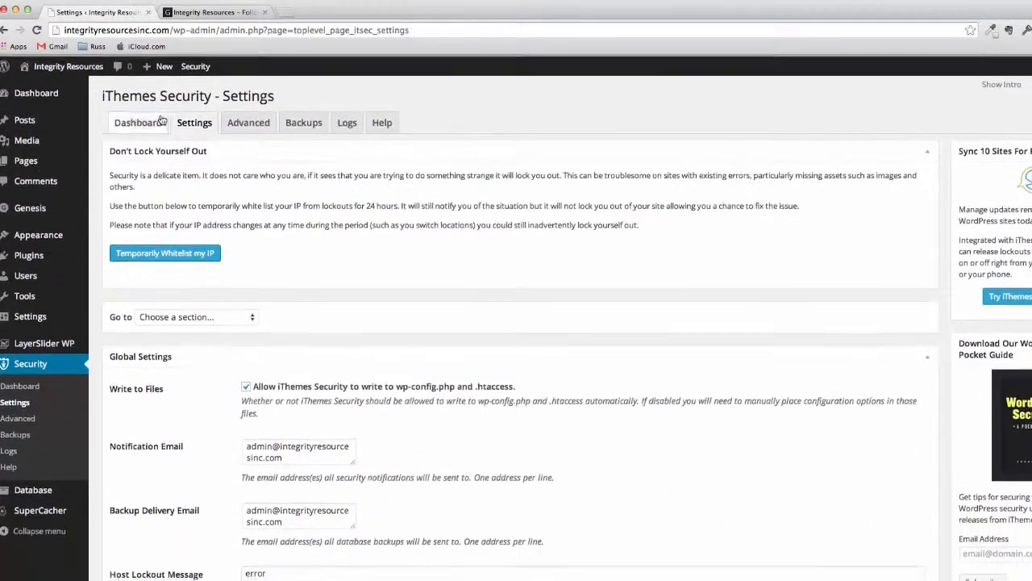
left_click(139, 121)
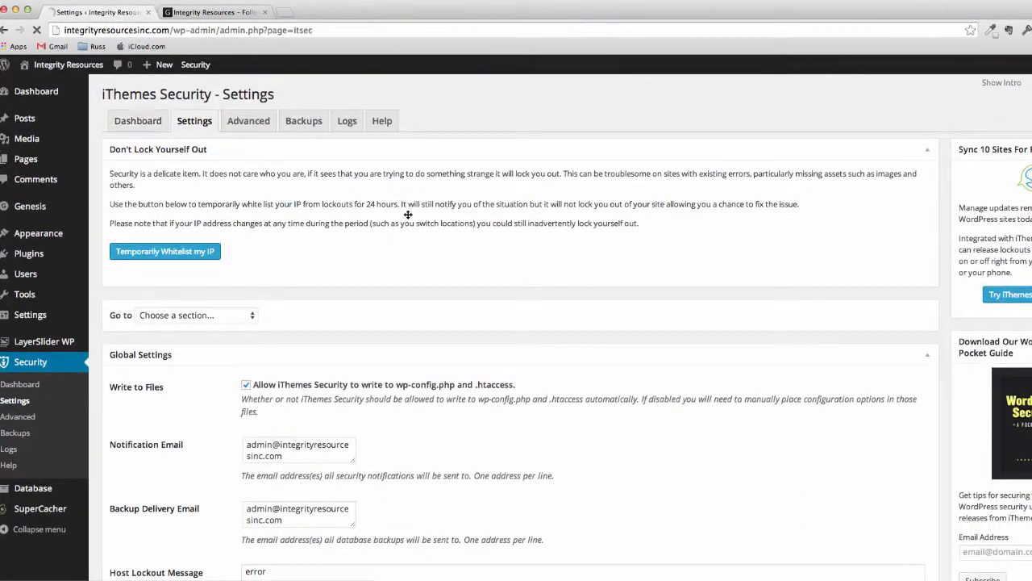
scroll(545, 373, "down", 5)
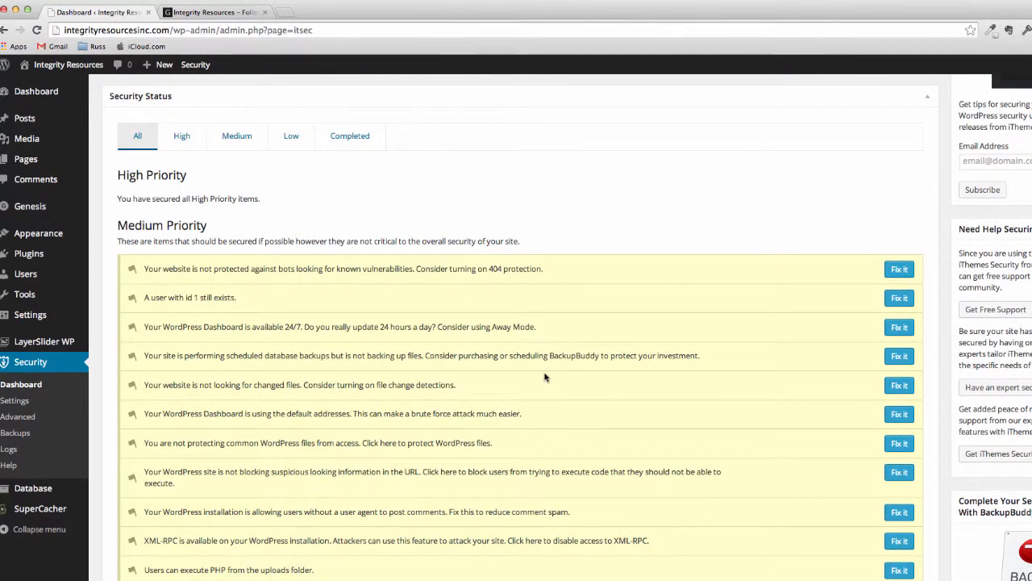
scroll(544, 377, "down", 4)
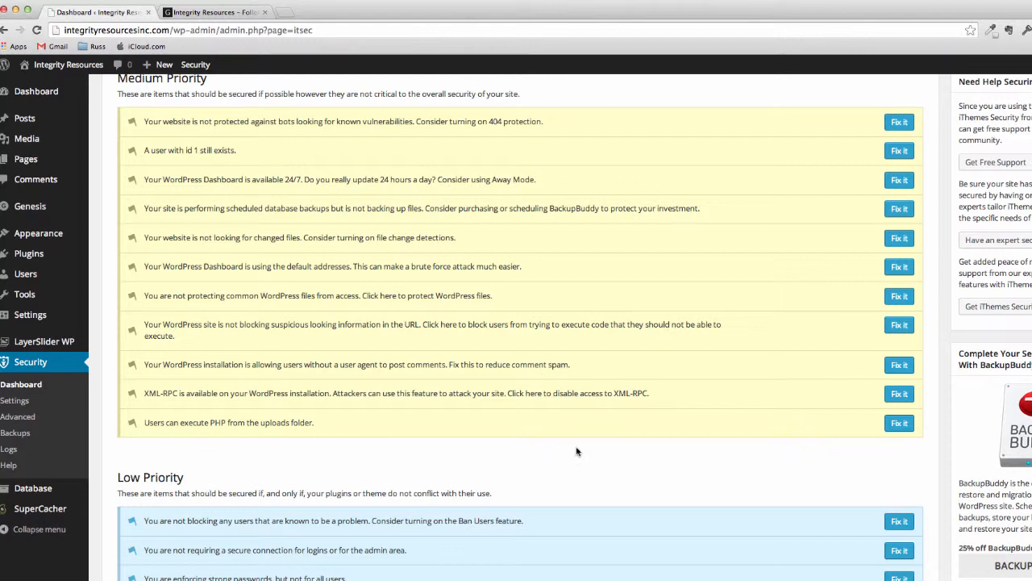
scroll(773, 513, "down", 1)
scroll(776, 505, "down", 3)
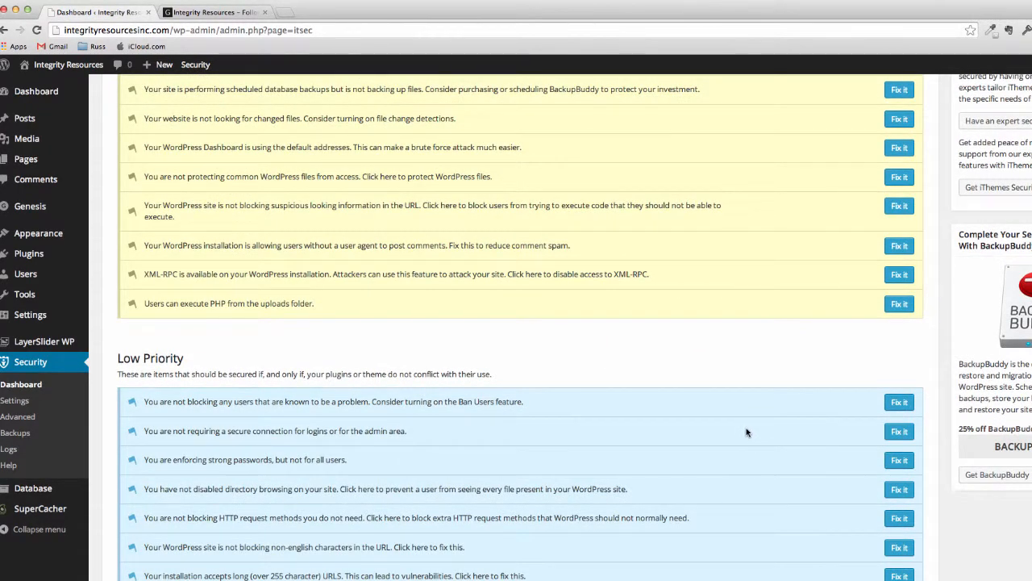
scroll(747, 428, "down", 1)
scroll(745, 429, "down", 1)
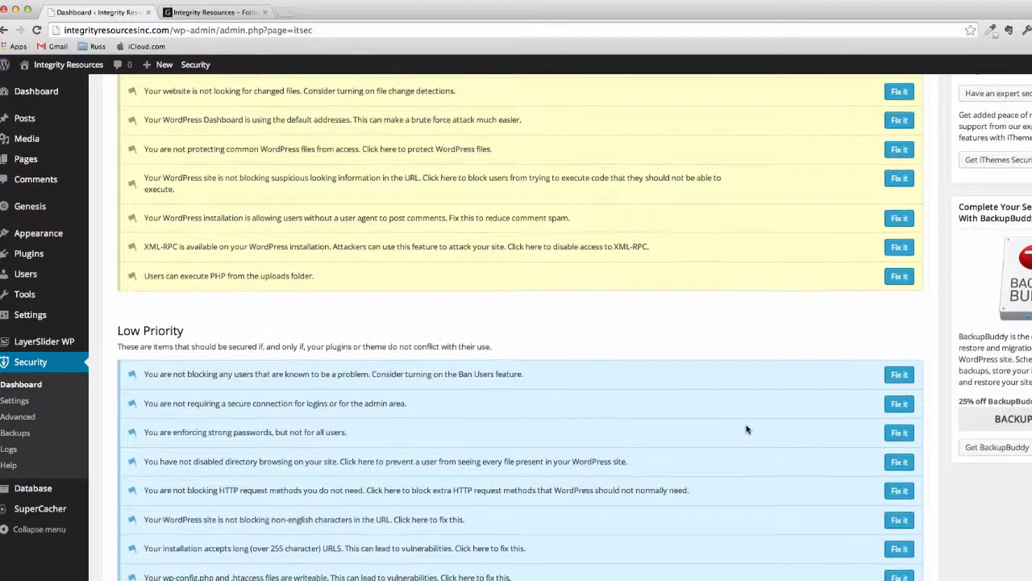